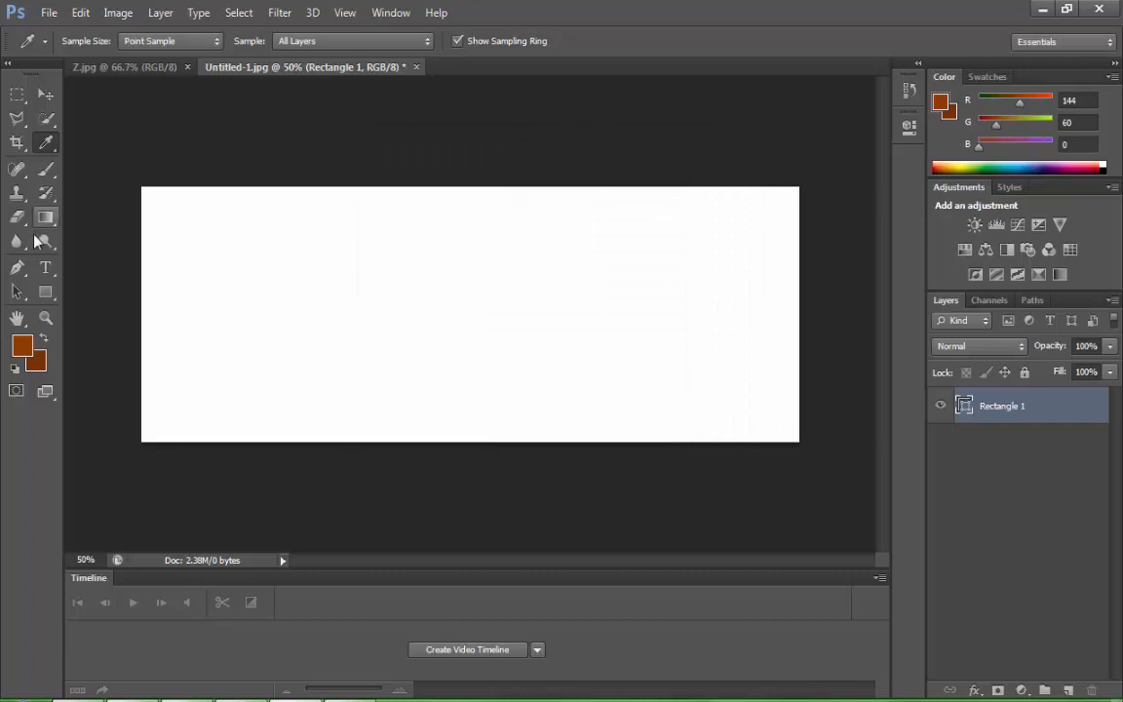
Draw a thin vertical rectangle about 22 px wide and 432 px high in the canvas's lower half and fill it with #903c00
drag(46, 291, 85, 310)
click(89, 293)
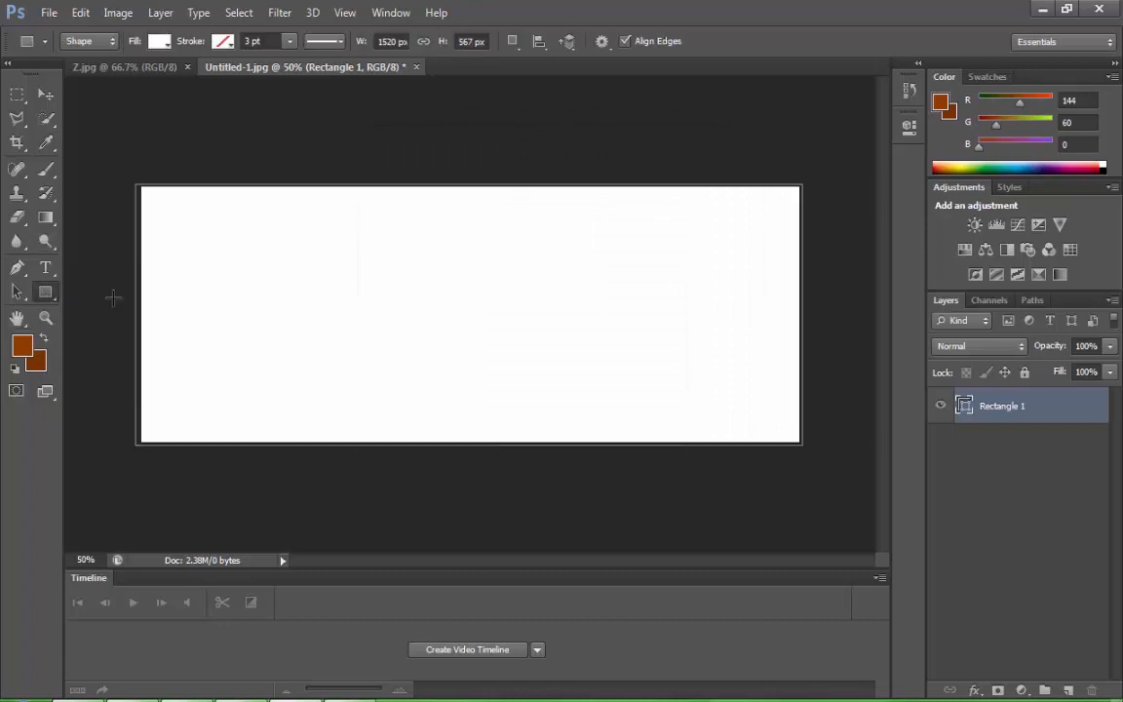
drag(395, 275, 385, 475)
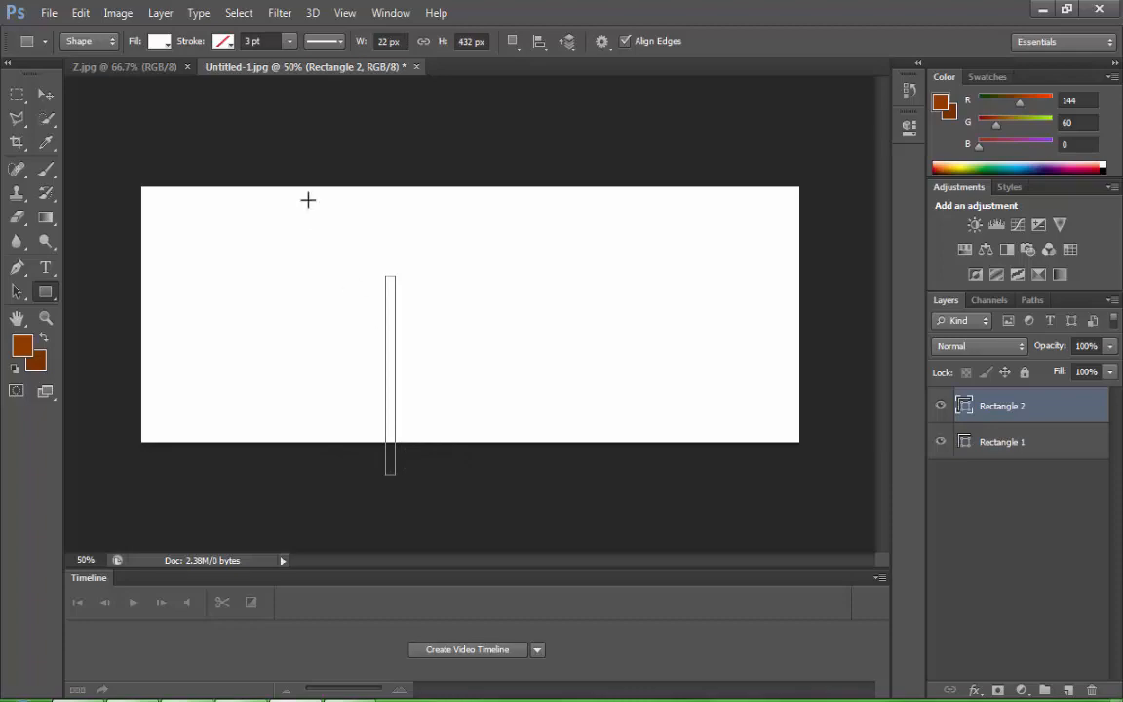
double_click(965, 410)
click(24, 340)
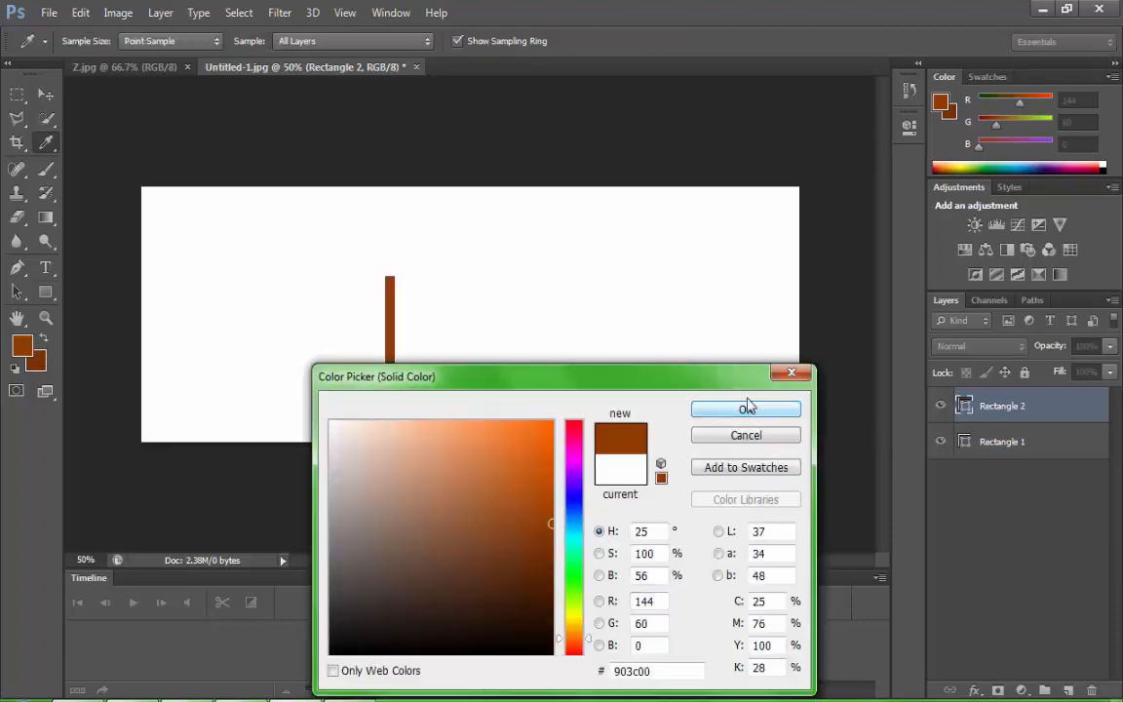
click(746, 409)
Rotate the thin brown bar about -24.34° and move it so its lower end runs off the canvas's bottom edge
click(80, 13)
click(140, 355)
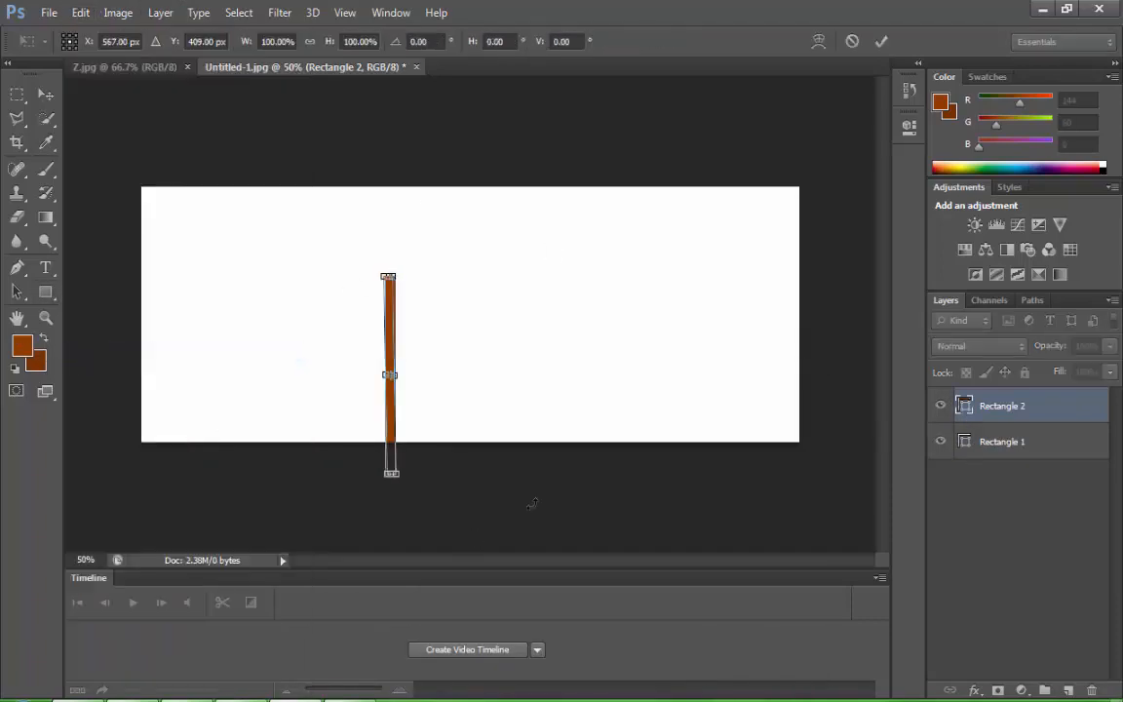
drag(528, 504, 575, 456)
drag(397, 399, 434, 414)
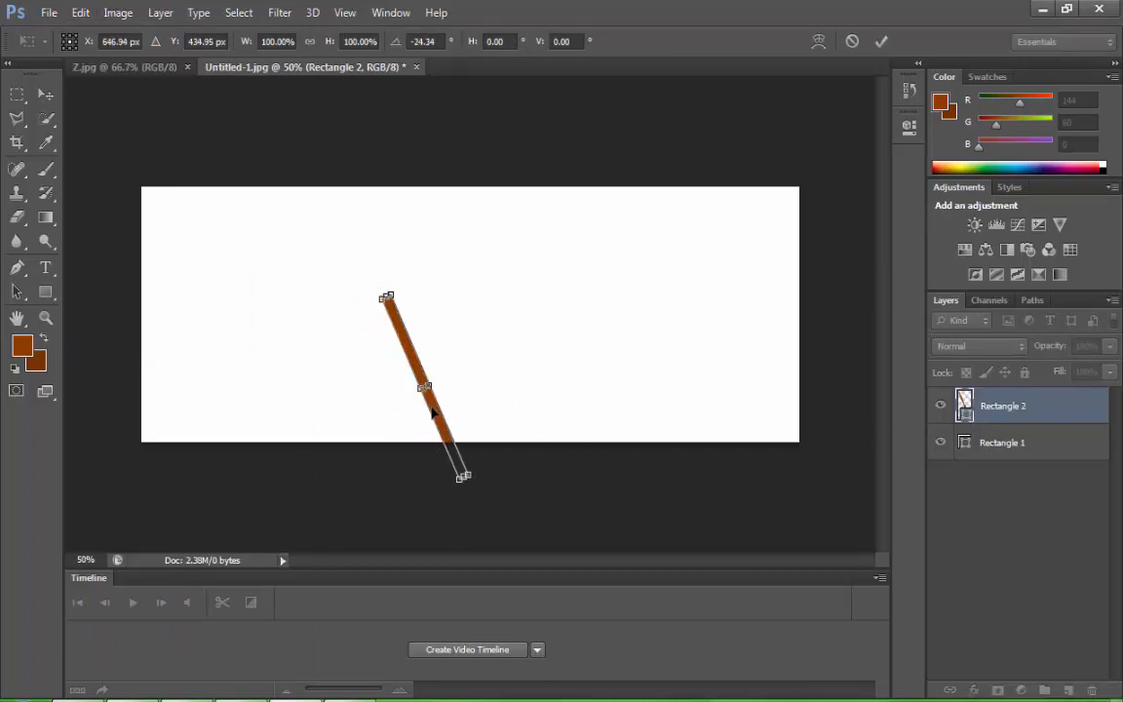
key(Return)
Duplicate the slanted bar's layer, Rectangle 2
click(46, 321)
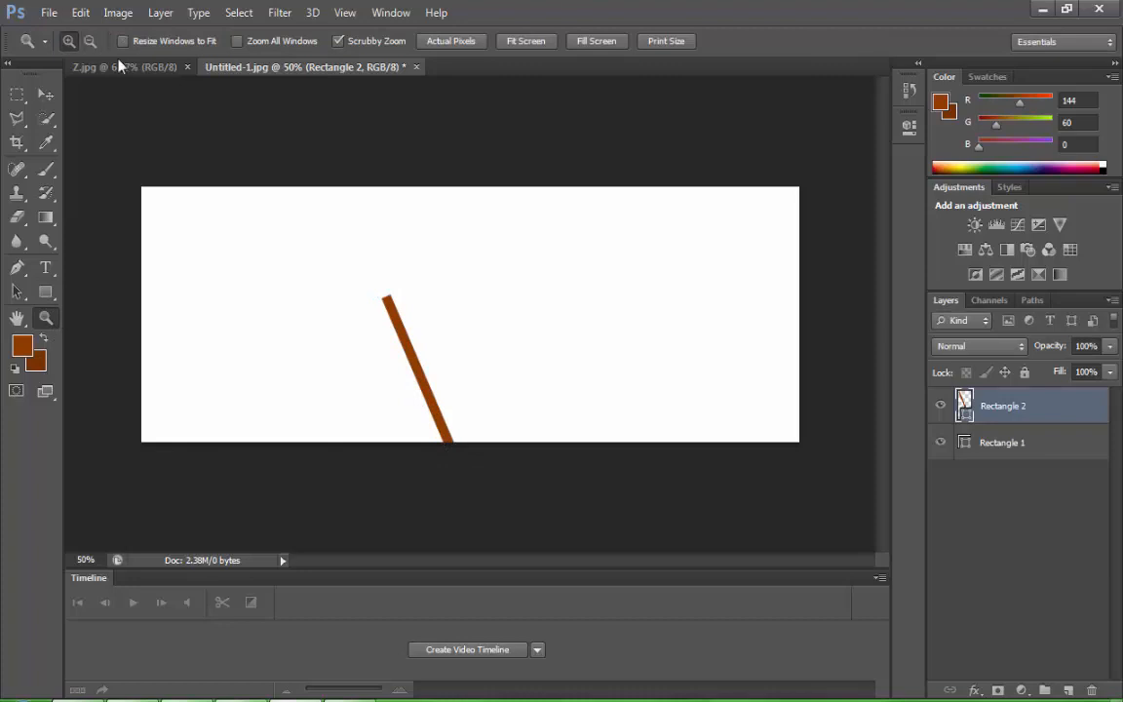
click(518, 235)
right_click(960, 402)
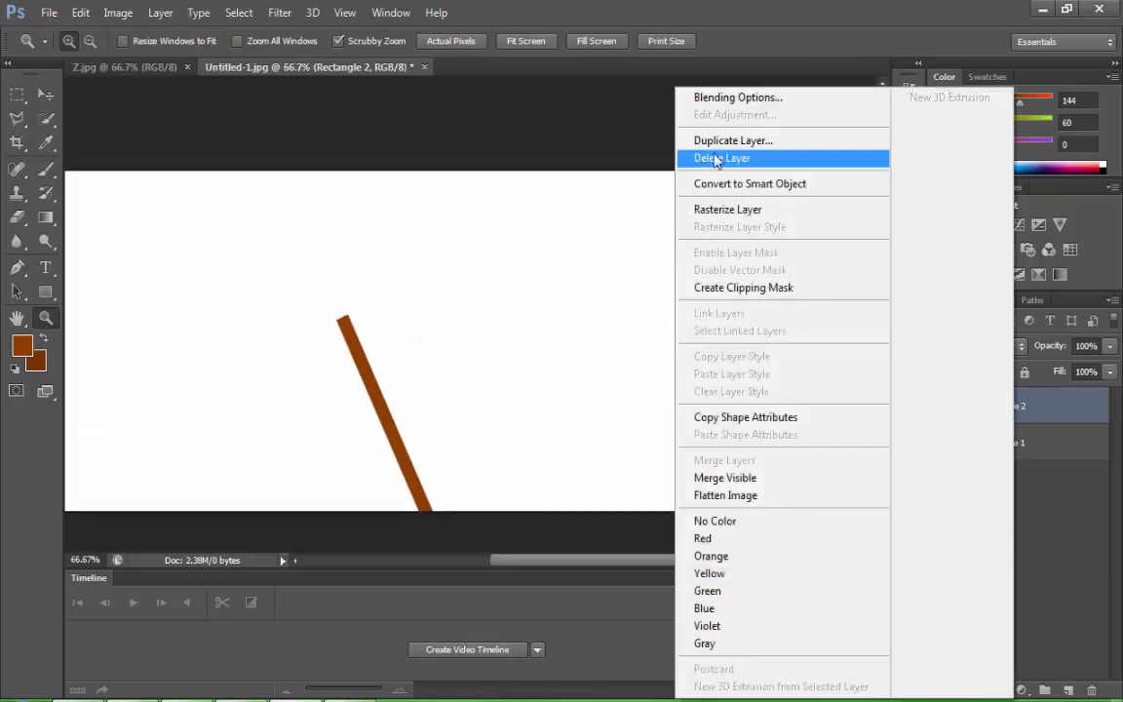
click(715, 130)
click(722, 146)
Rotate the duplicated bar about 50.30° and place it above the original so both form a left-pointing chevron
click(80, 12)
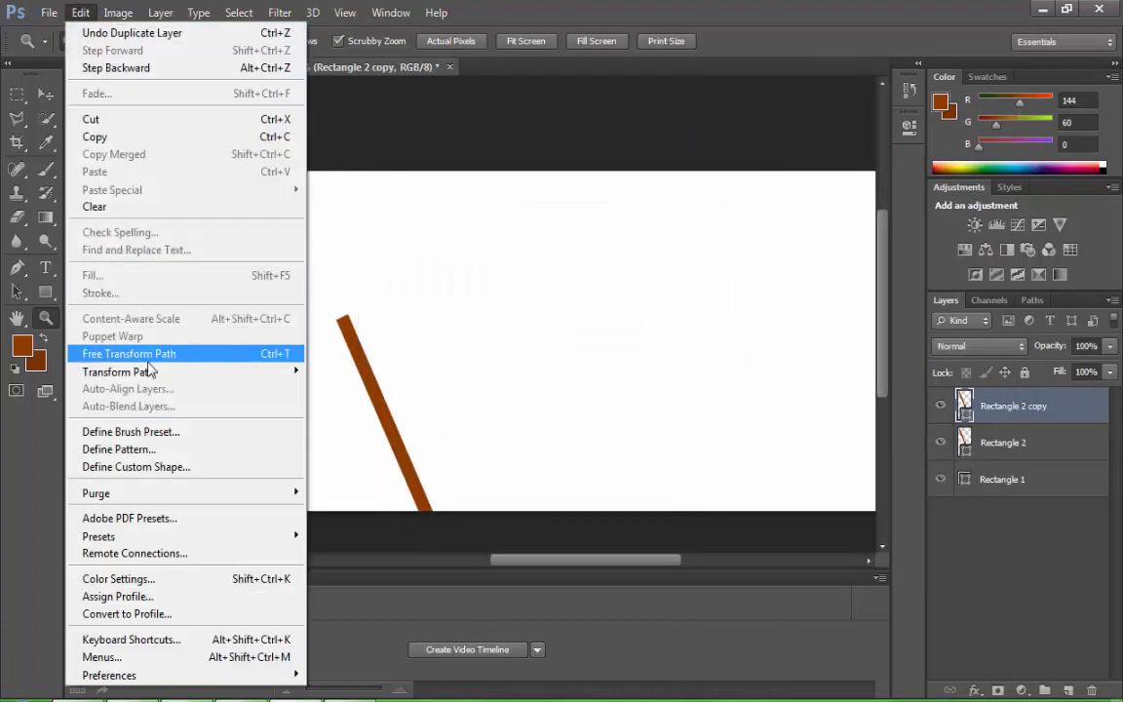
click(132, 352)
drag(534, 421, 473, 194)
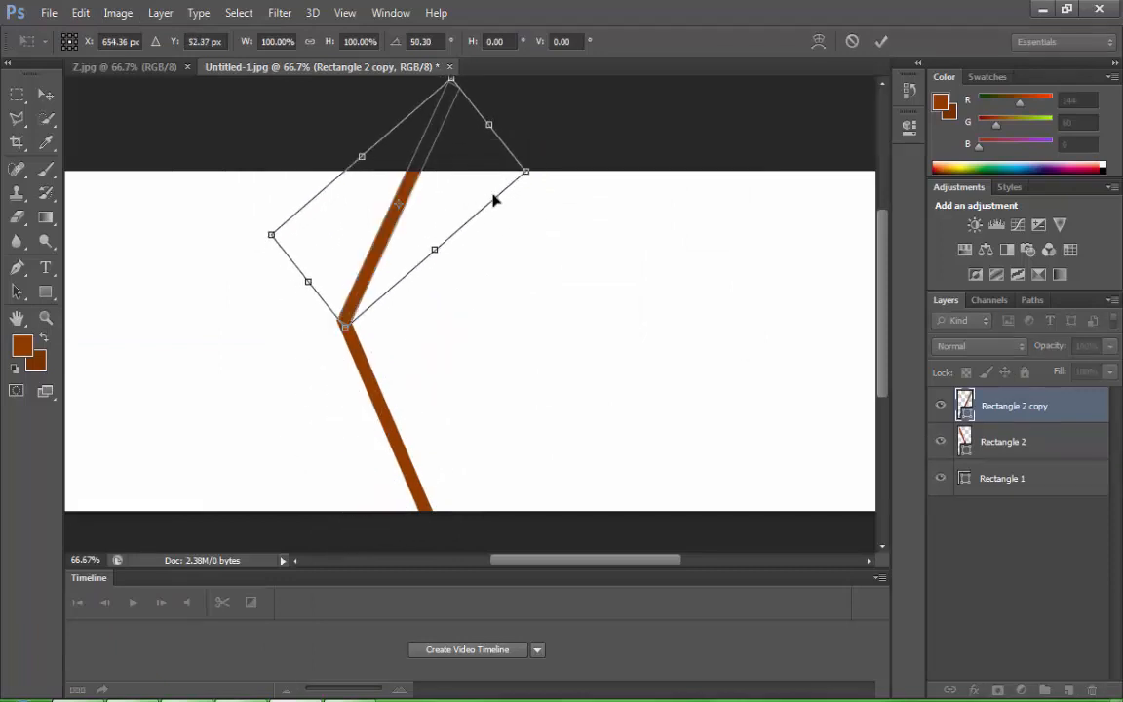
key(Return)
Outline the whole canvas area left of the chevron with the Polygonal Lasso, following the chevron's outer edge
key(z)
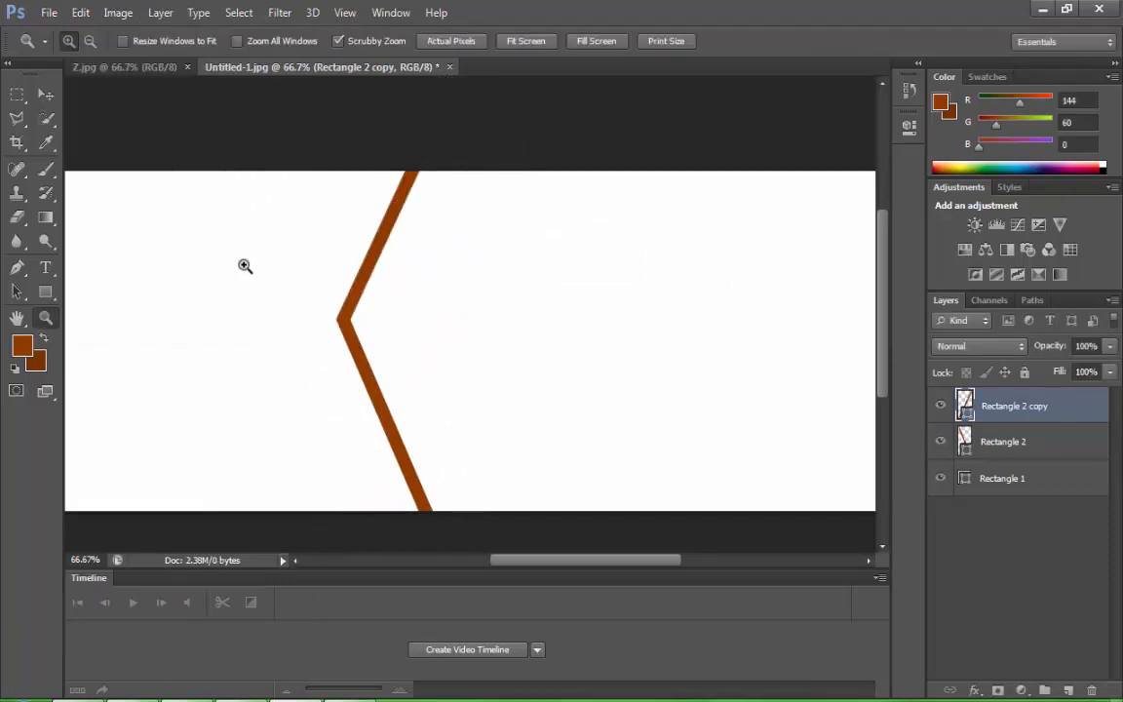
click(46, 98)
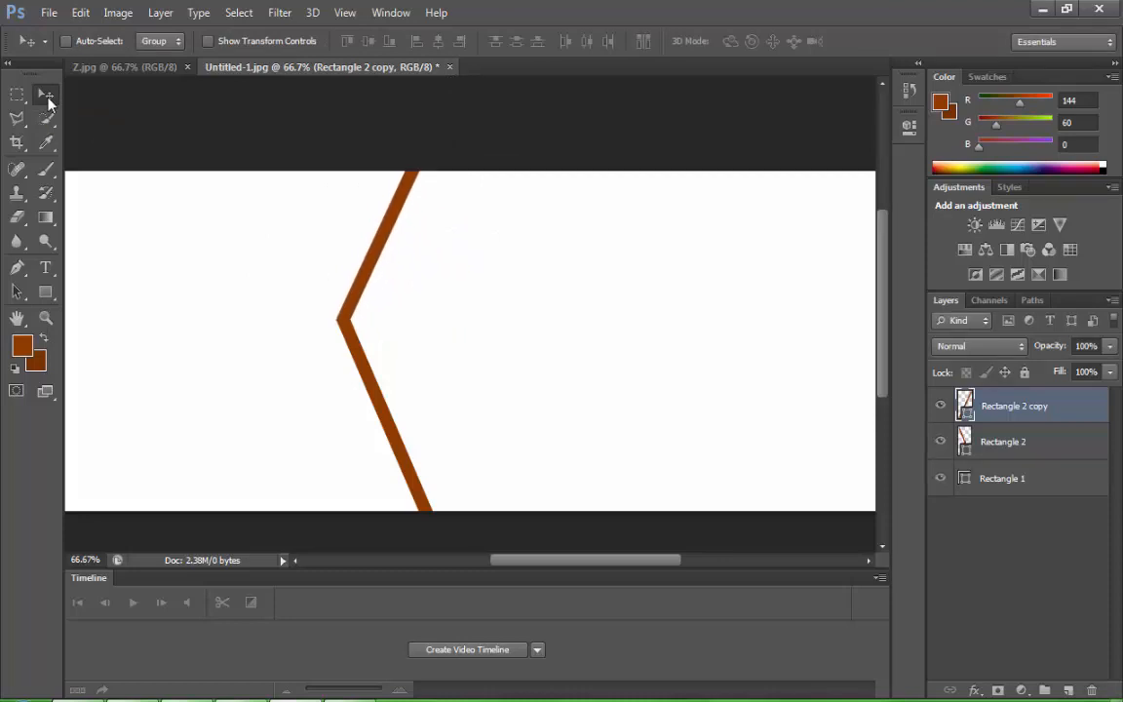
click(40, 323)
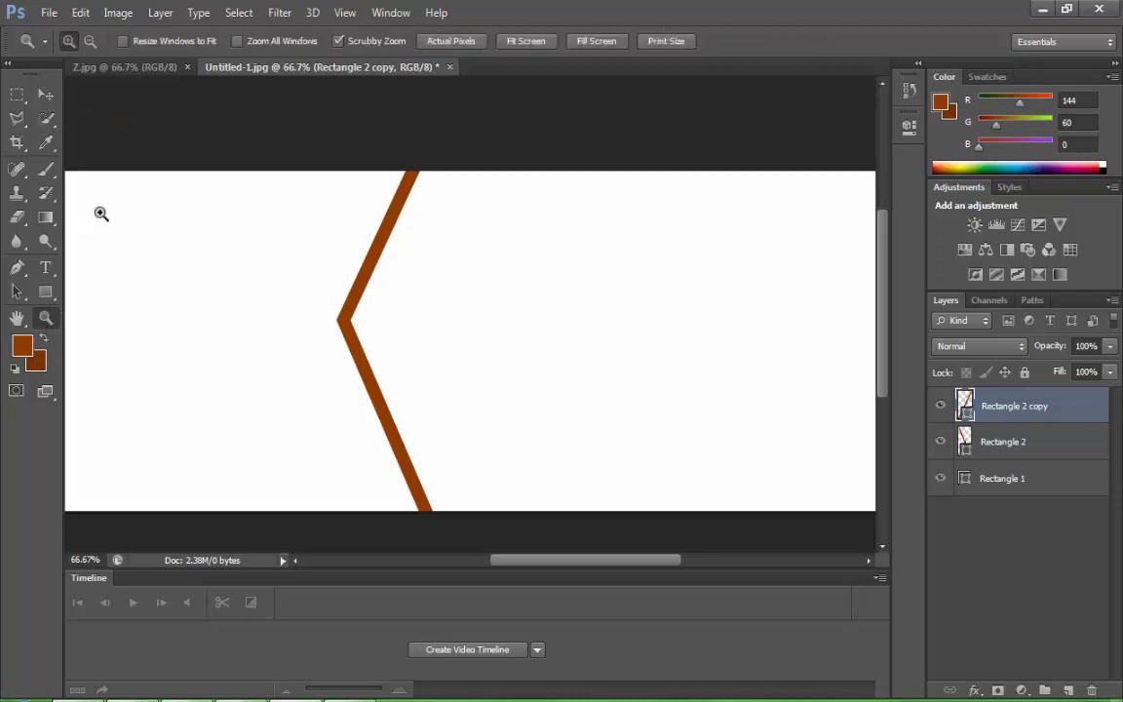
alt+click(450, 291)
right_click(17, 118)
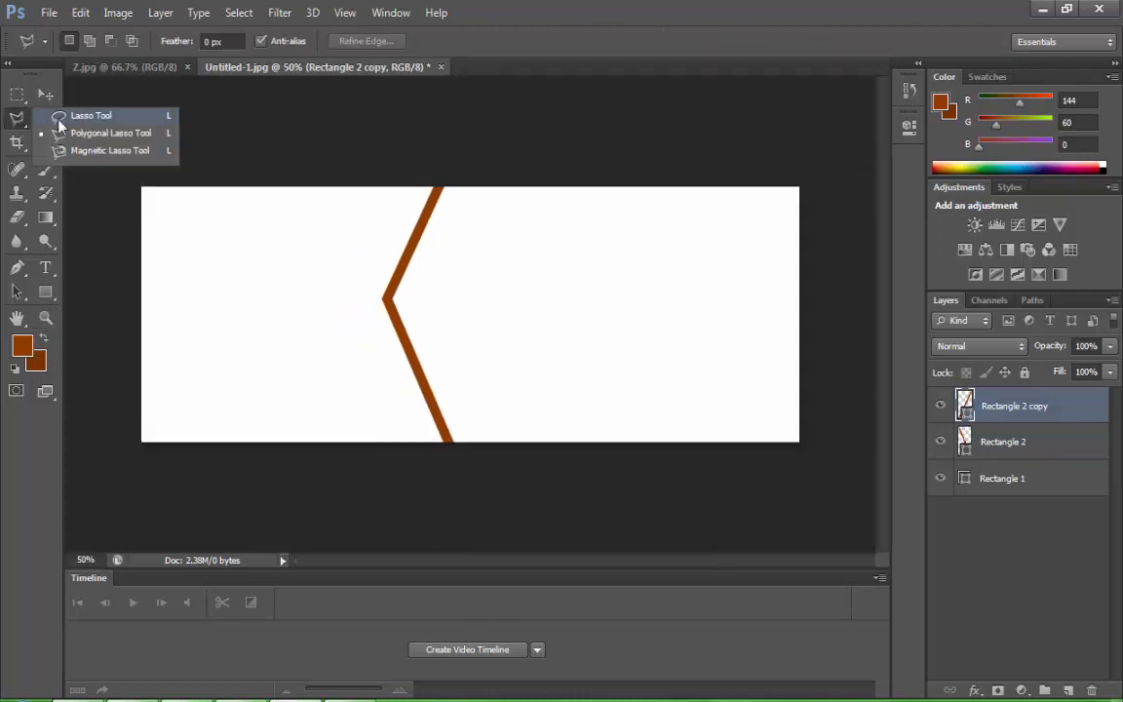
click(56, 121)
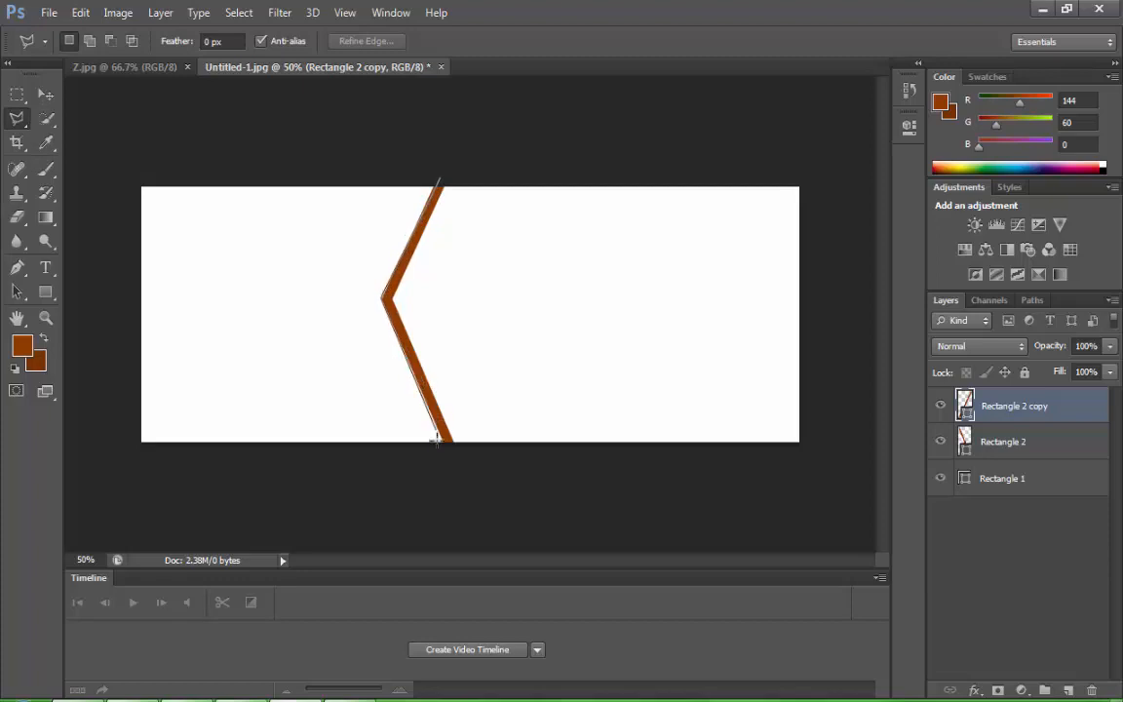
click(93, 483)
click(134, 146)
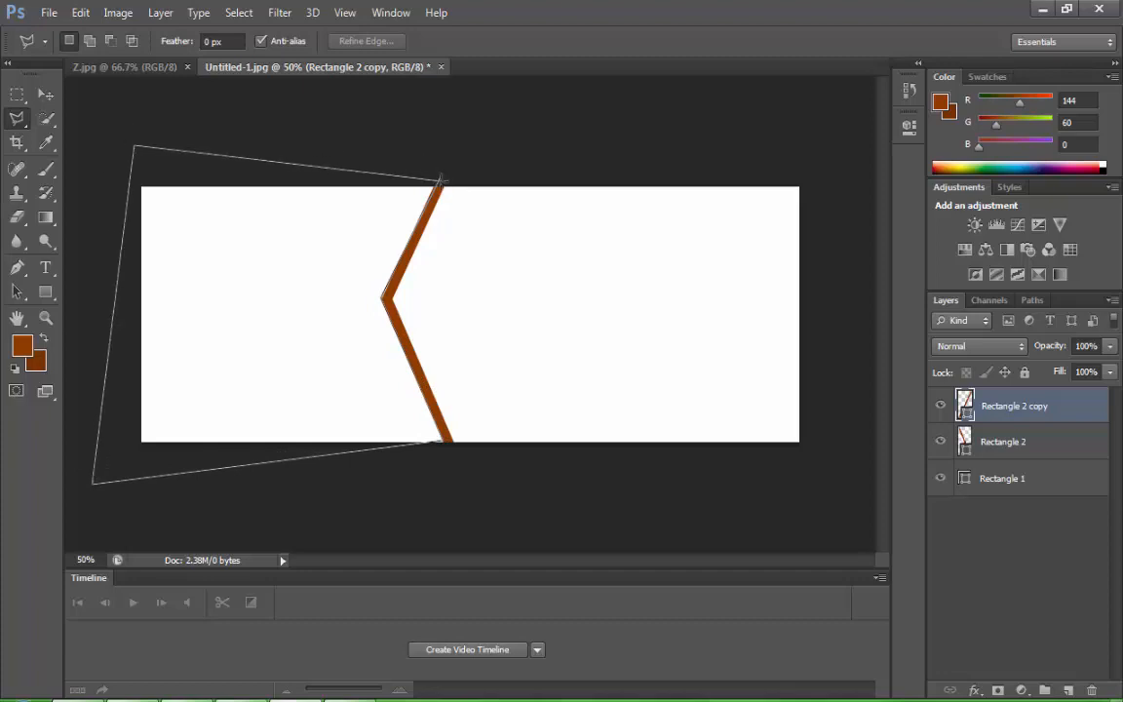
click(440, 181)
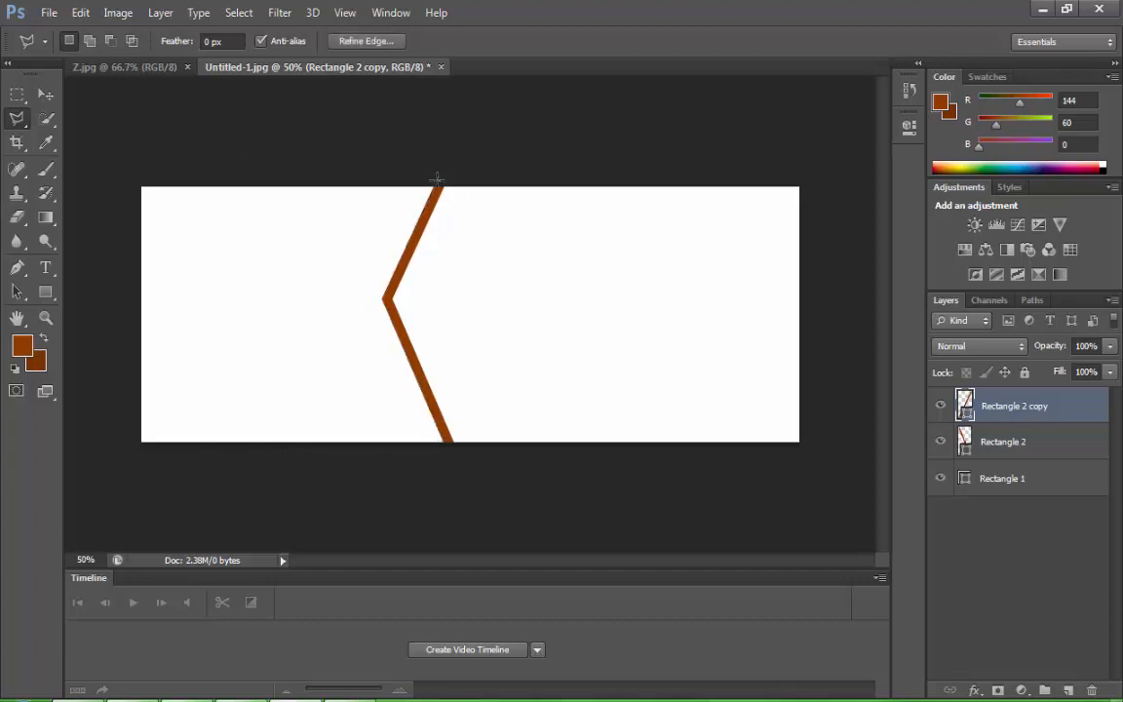
Reselect the last selection left of the chevron
key(Return)
click(239, 12)
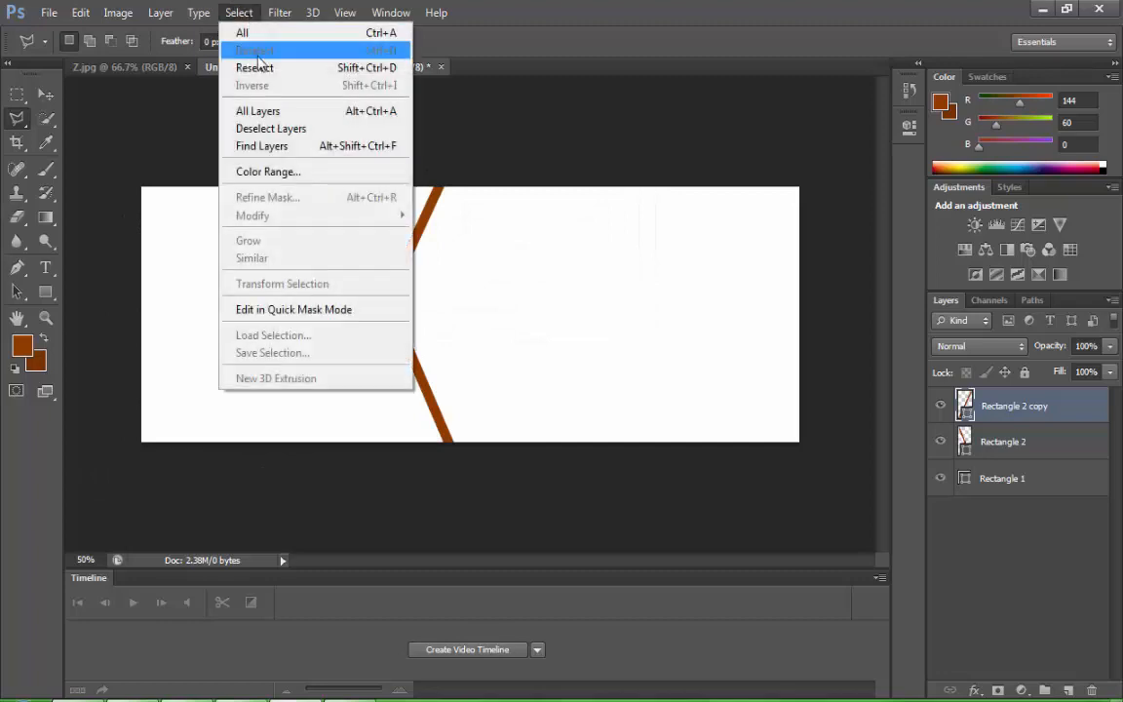
click(253, 67)
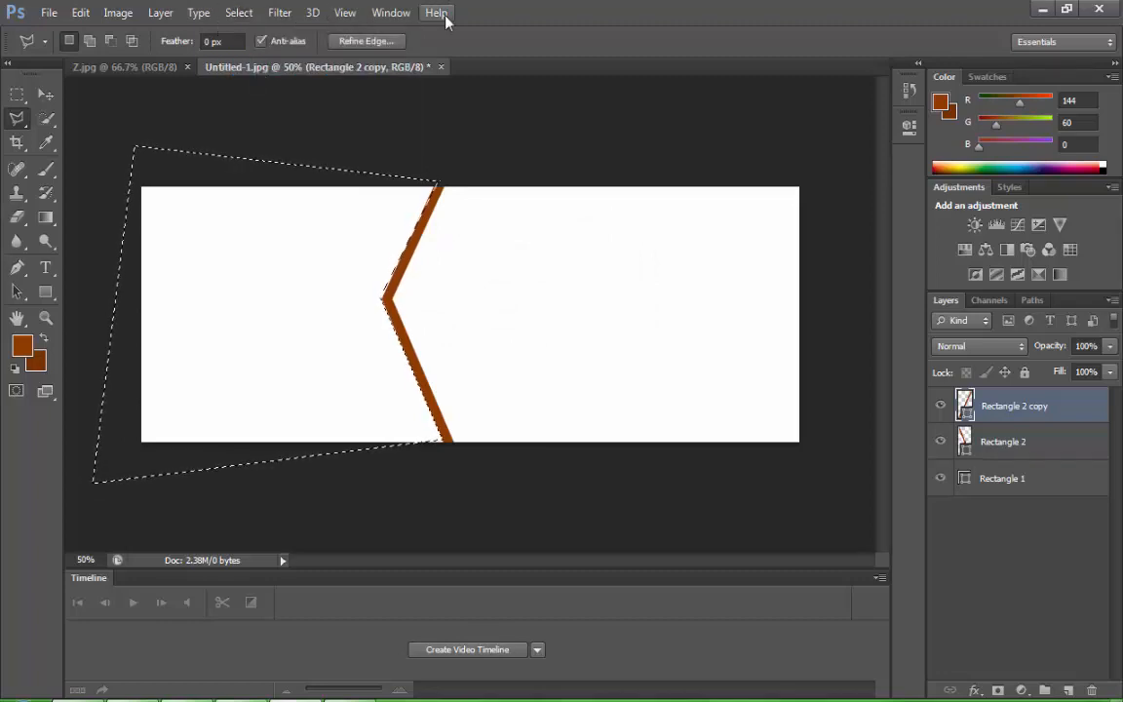
On a new layer, paint the selection full with dark brown (118, 51, 0) using a soft 463 px brush
click(1066, 689)
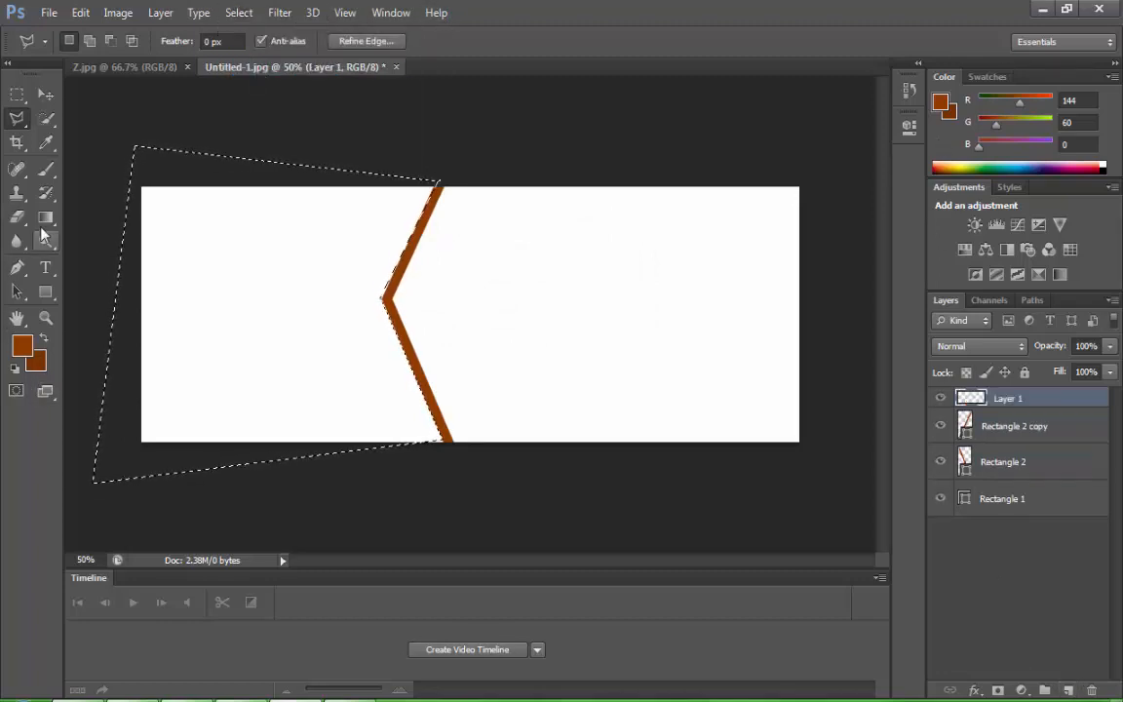
click(43, 220)
click(45, 339)
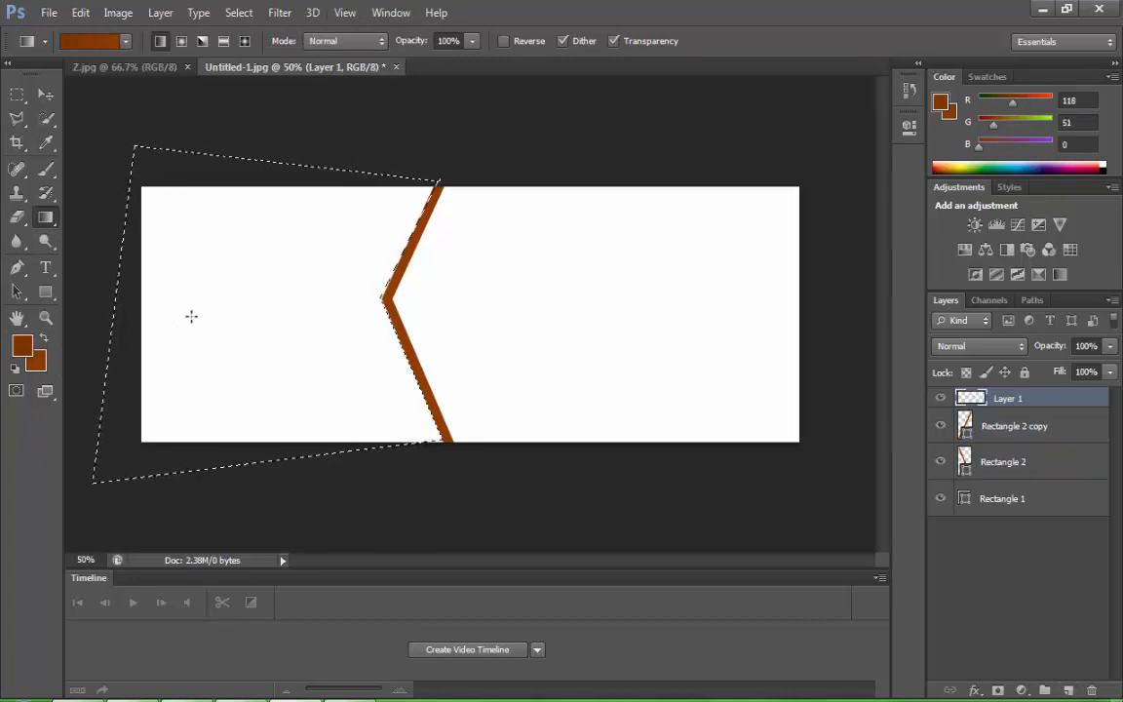
click(117, 47)
click(935, 304)
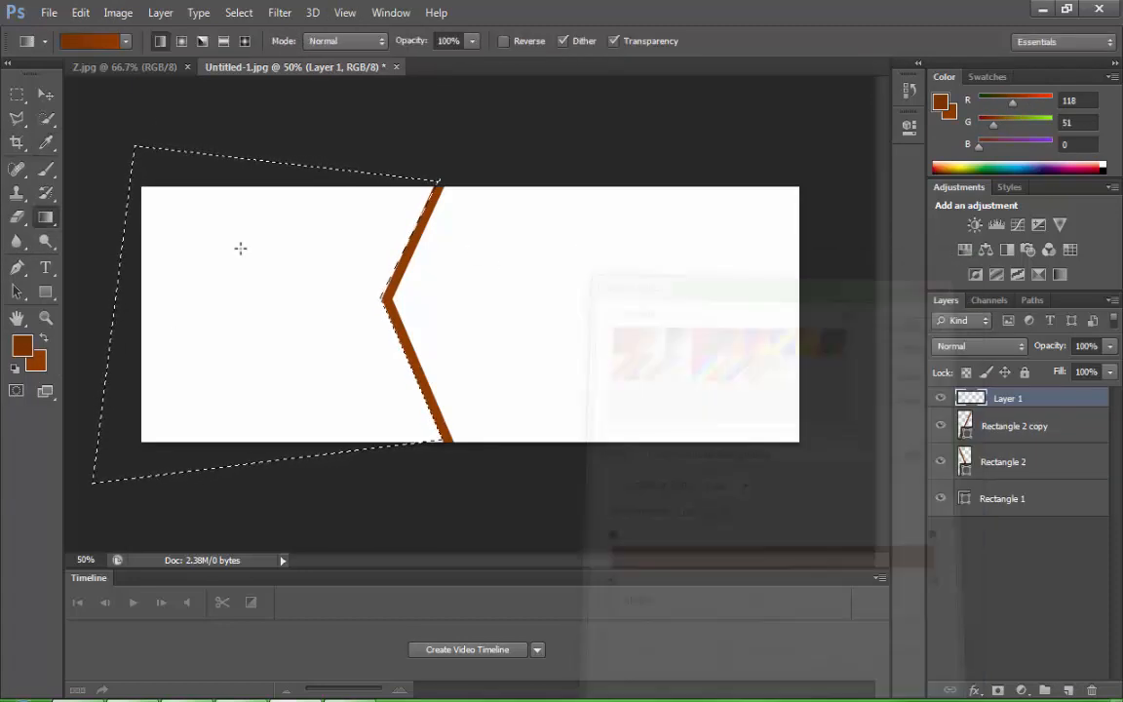
click(46, 172)
click(84, 39)
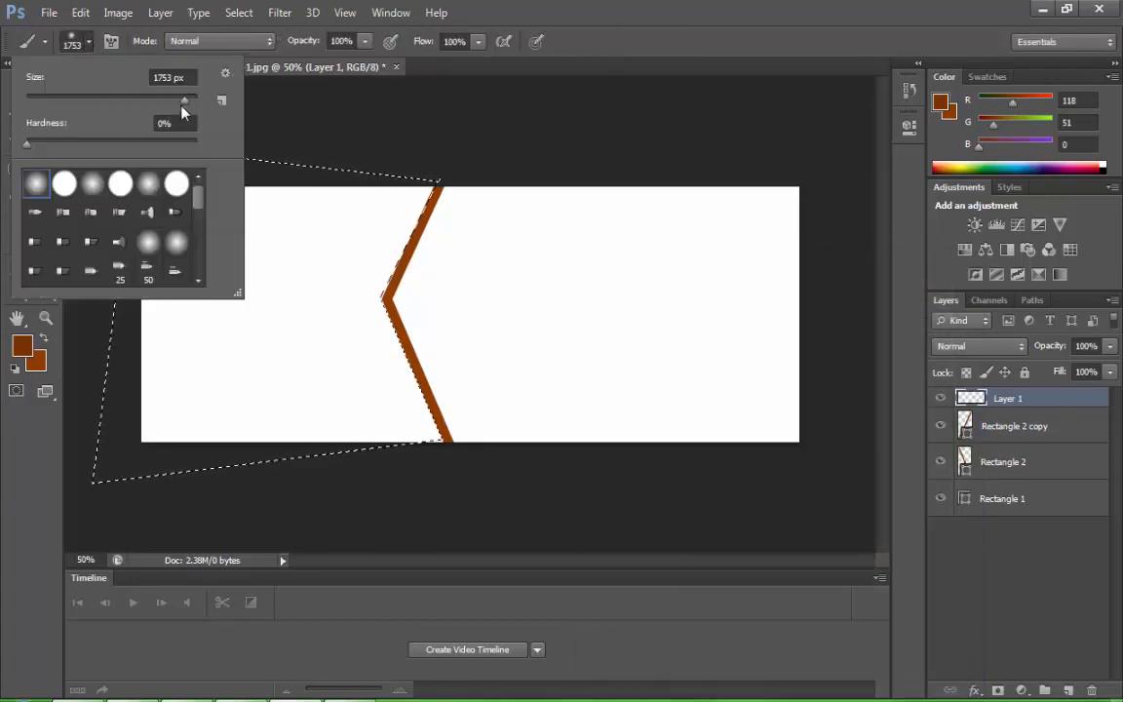
text(463)
mouse_move(263, 201)
mouse_down()
mouse_move(313, 220)
mouse_move(260, 220)
mouse_move(191, 403)
mouse_move(305, 331)
mouse_up()
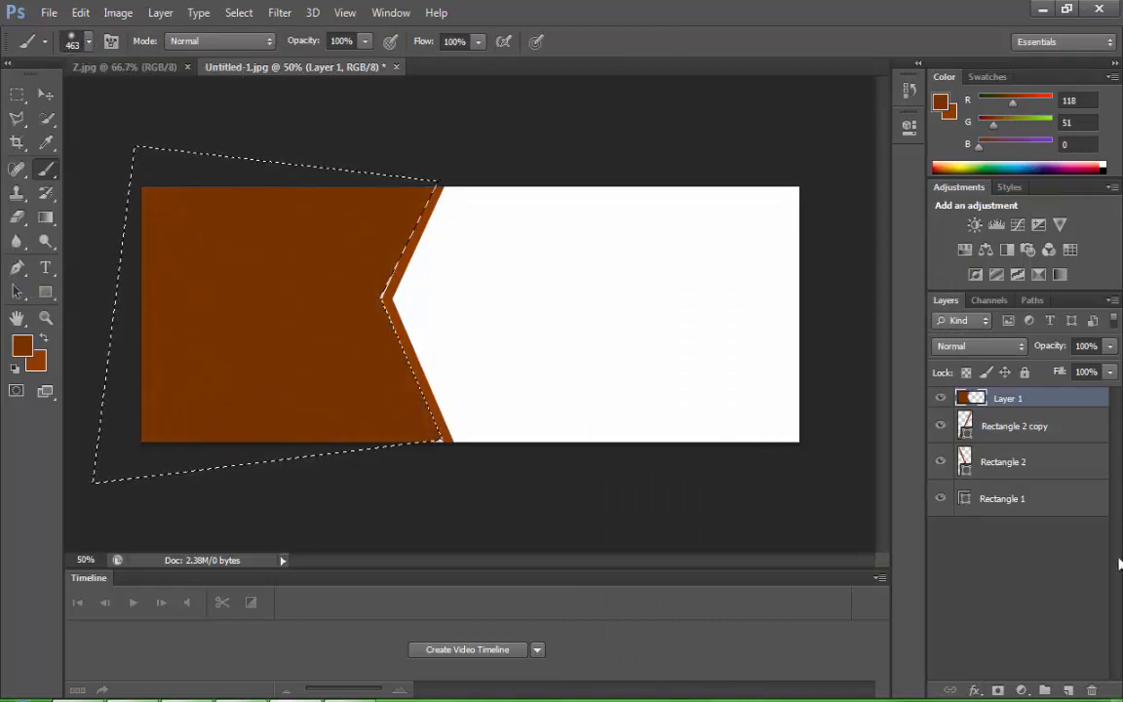
On another new layer, paint a lighter brown (144, 60, 0) glow in the middle of the selection and deselect
key(ctrl+shift+alt+n)
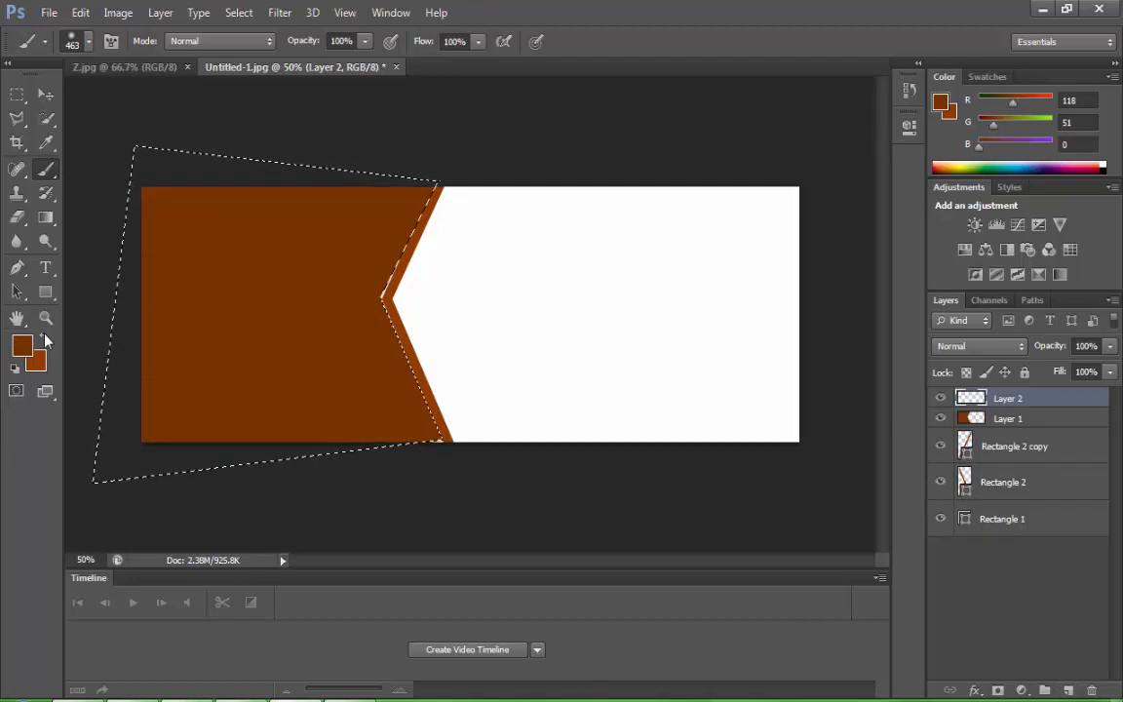
drag(236, 341, 275, 300)
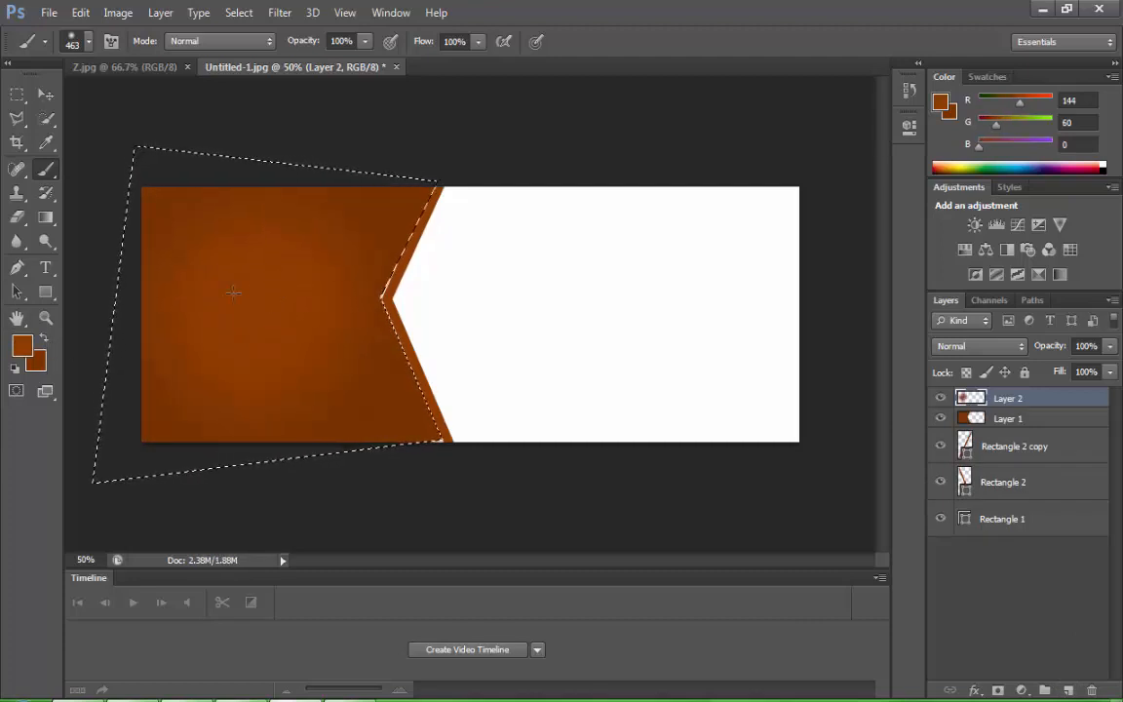
click(239, 13)
click(255, 51)
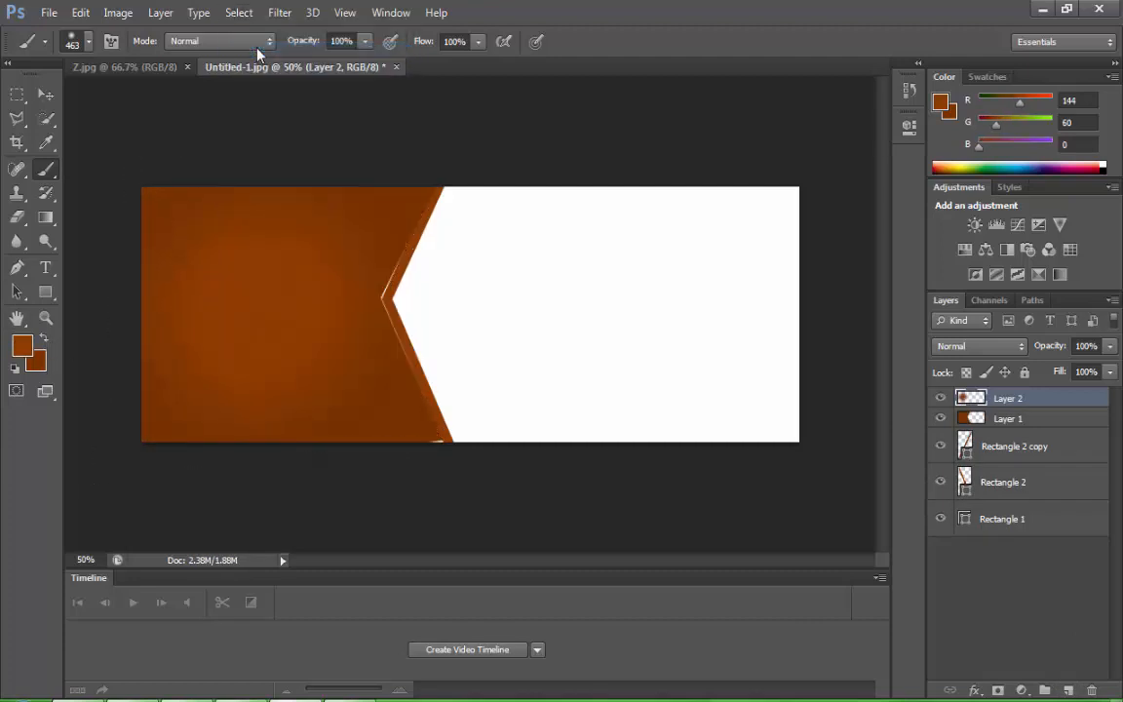
Merge Layer 1 and Layer 2 into one layer
click(45, 94)
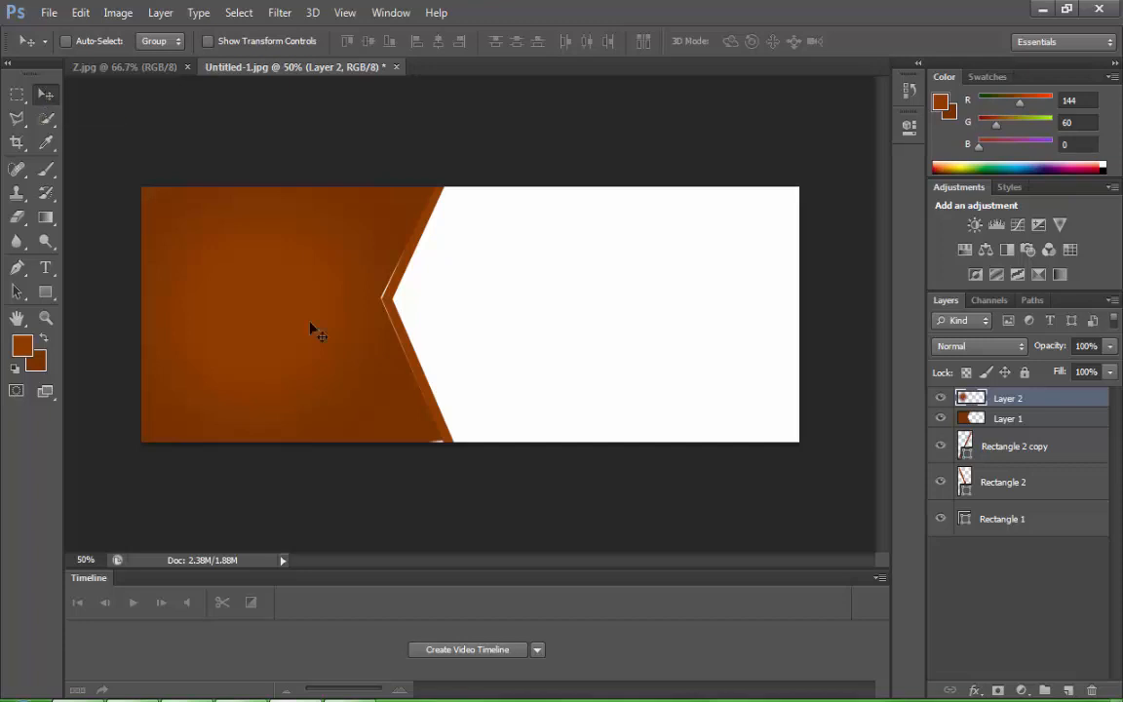
shift+click(1007, 420)
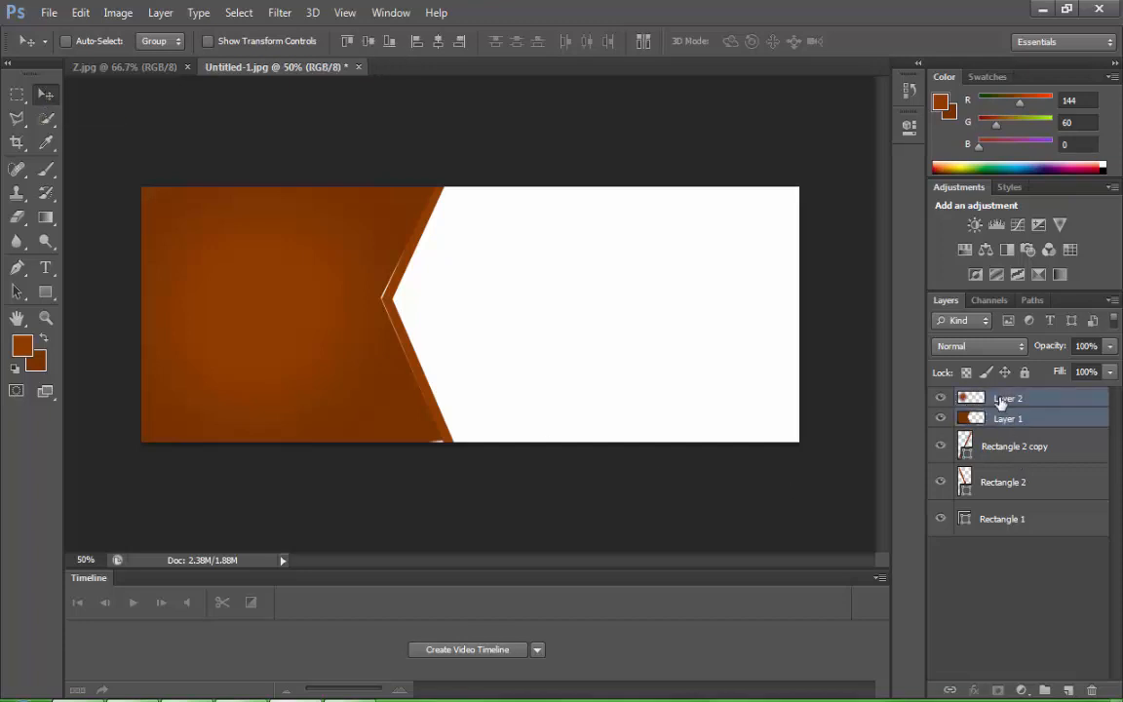
click(161, 13)
click(253, 574)
Move the merged brown panel slightly away from the chevron so a thin, even white gap separates them
mouse_move(360, 362)
mouse_down()
mouse_move(345, 366)
mouse_move(354, 362)
mouse_up()
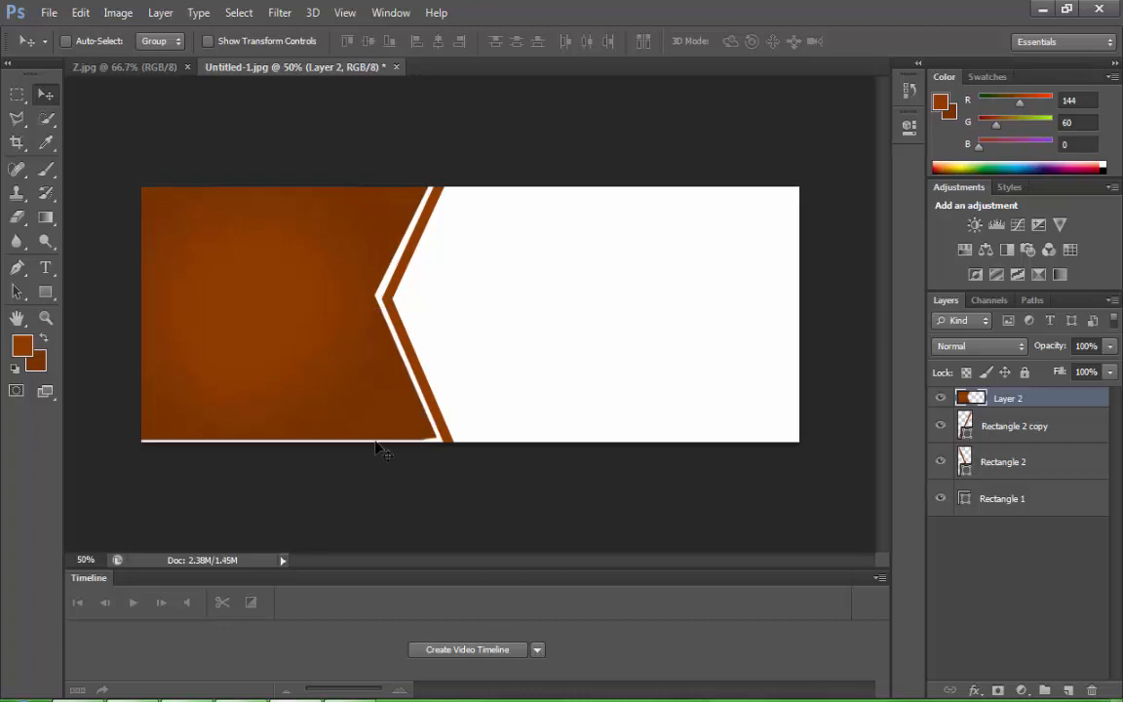
key(Down)
key(Down)
key(Down)
key(Down)
key(Down)
key(Down)
key(Down)
key(Down)
key(Right)
key(Right)
key(Right)
key(Right)
key(Up)
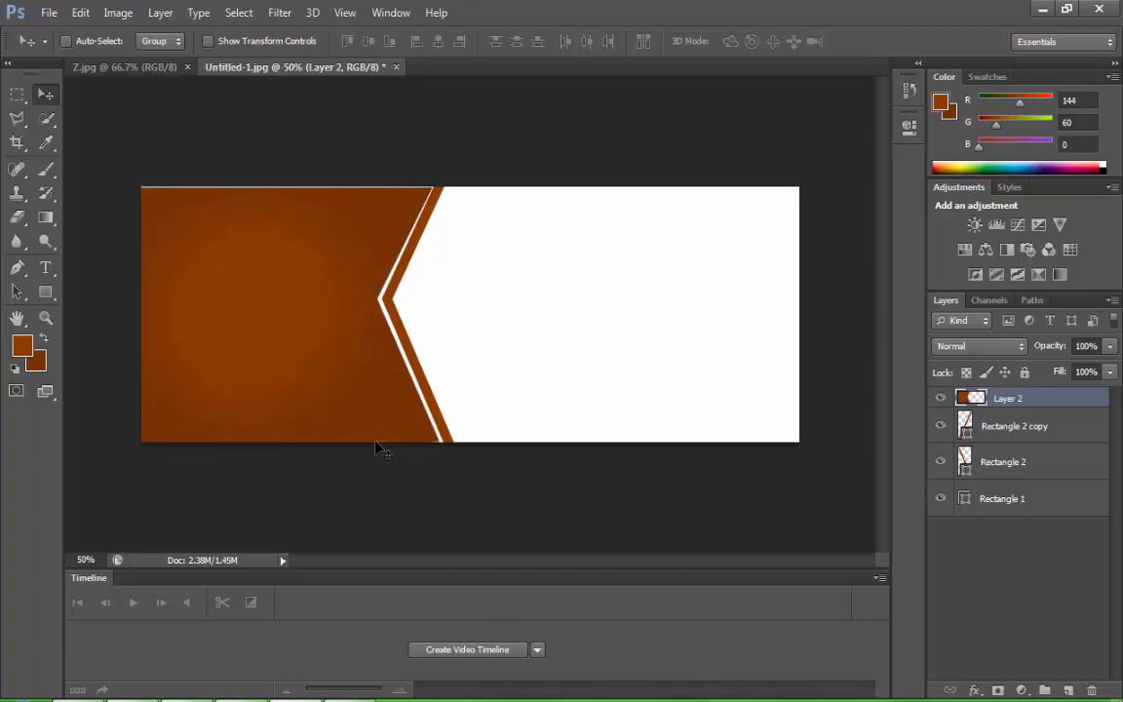
Stretch the brown panel vertically with Free Transform so it extends slightly past the canvas's upper and lower edges
click(80, 13)
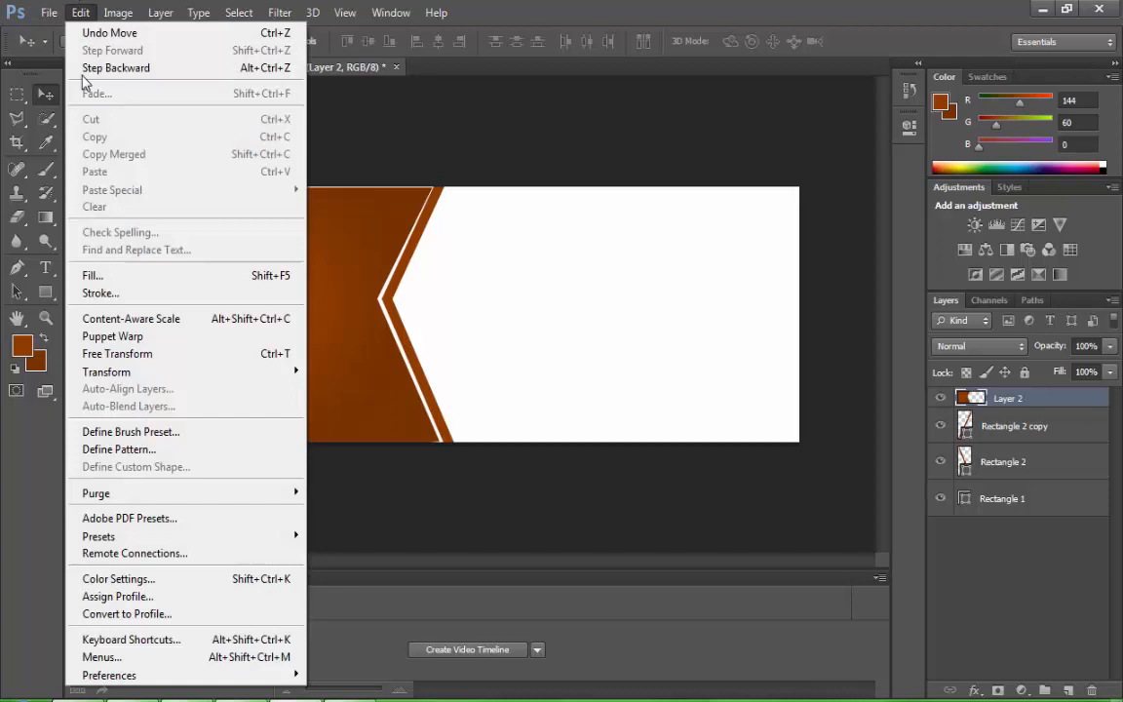
click(156, 355)
drag(288, 187, 289, 183)
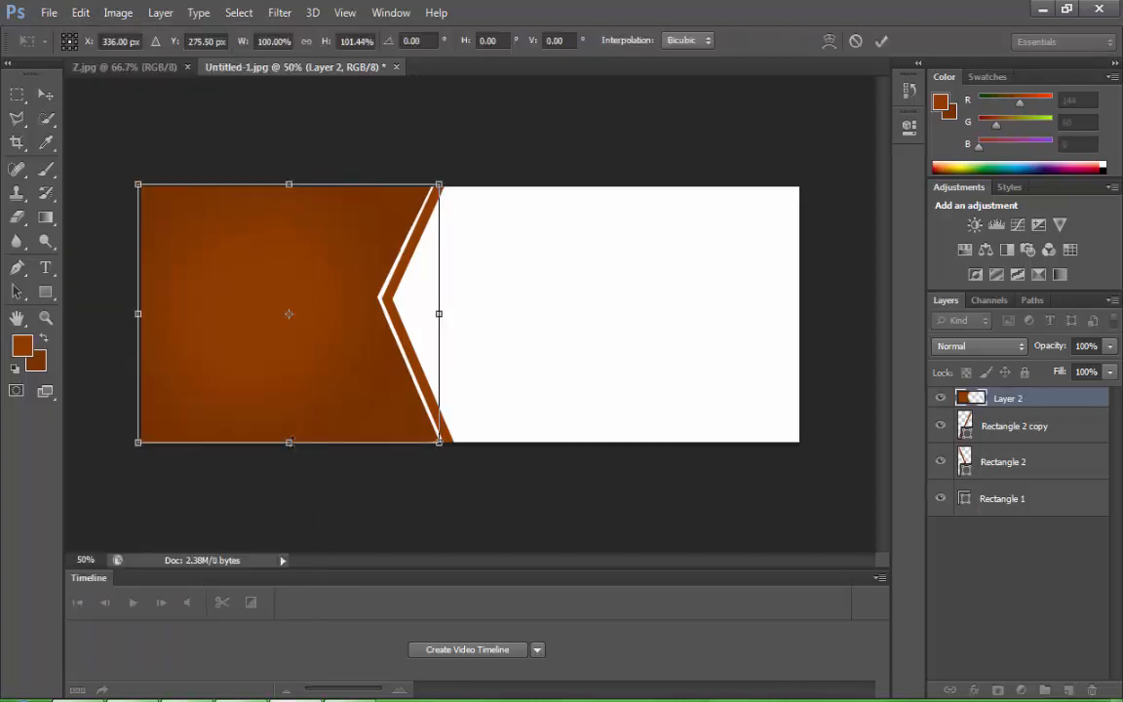
drag(289, 442, 292, 450)
key(Return)
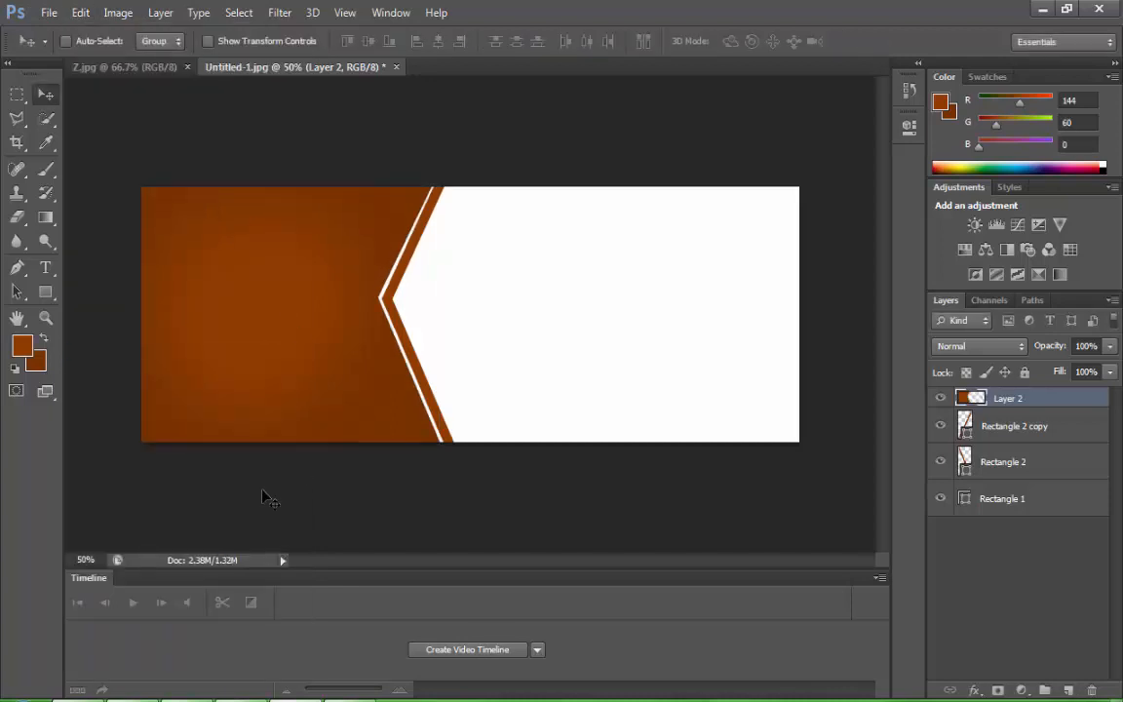
Copy the food picture from s.jpg onto the banner's brown panel and enlarge it to about 107.56% width and 115.50% height with Free Transform
click(458, 68)
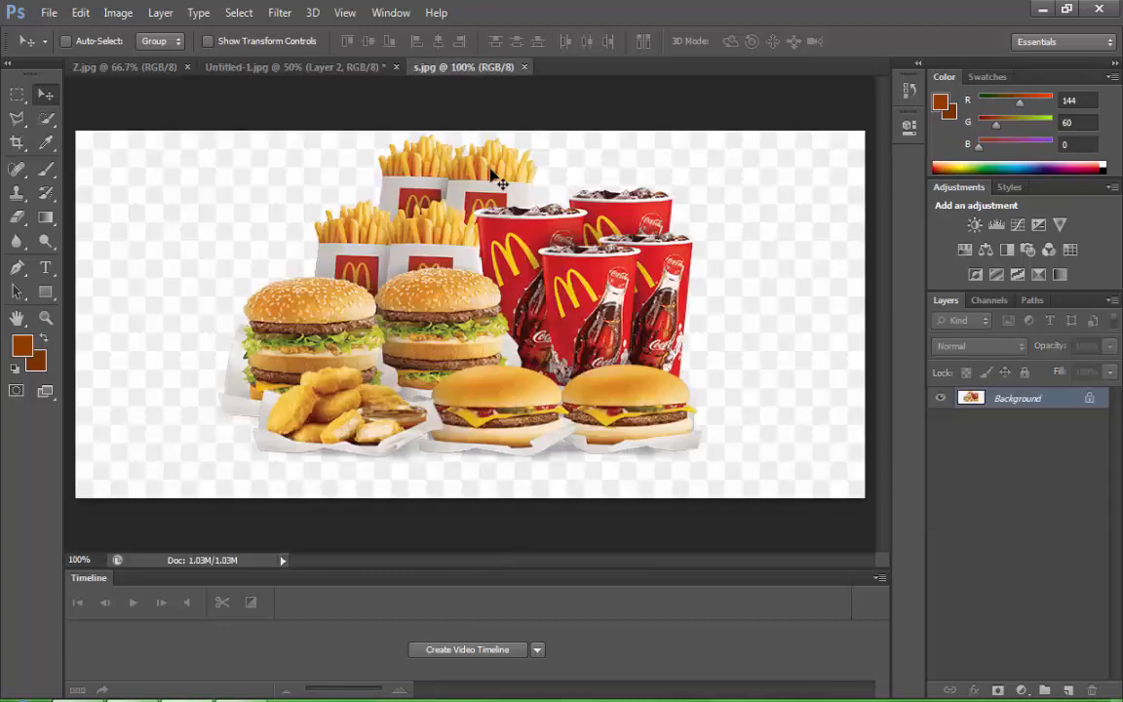
drag(443, 156, 282, 271)
click(80, 12)
click(117, 353)
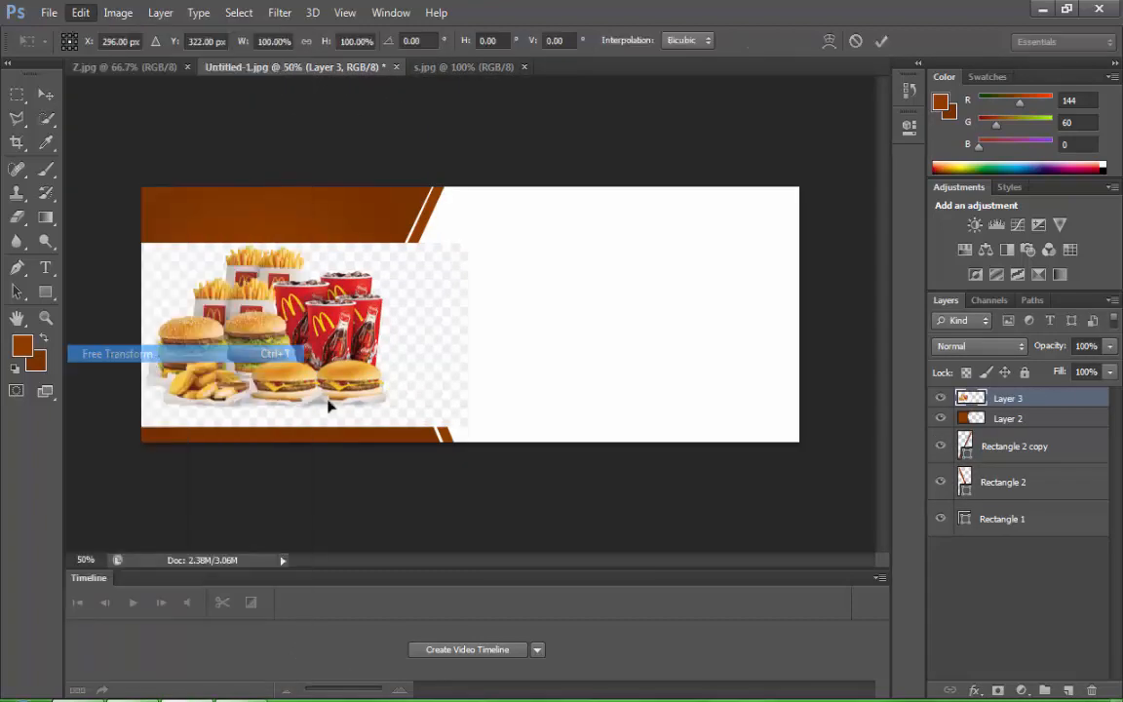
mouse_move(464, 426)
mouse_down()
mouse_move(497, 451)
mouse_move(447, 430)
mouse_move(456, 431)
mouse_up()
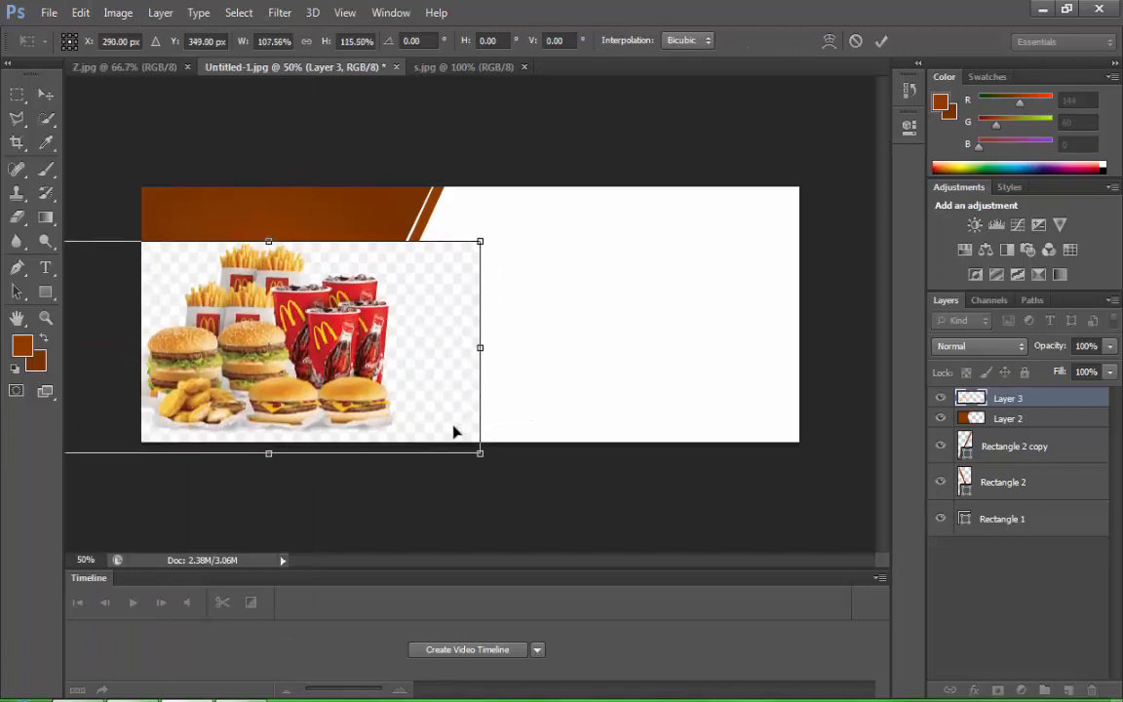
key(Return)
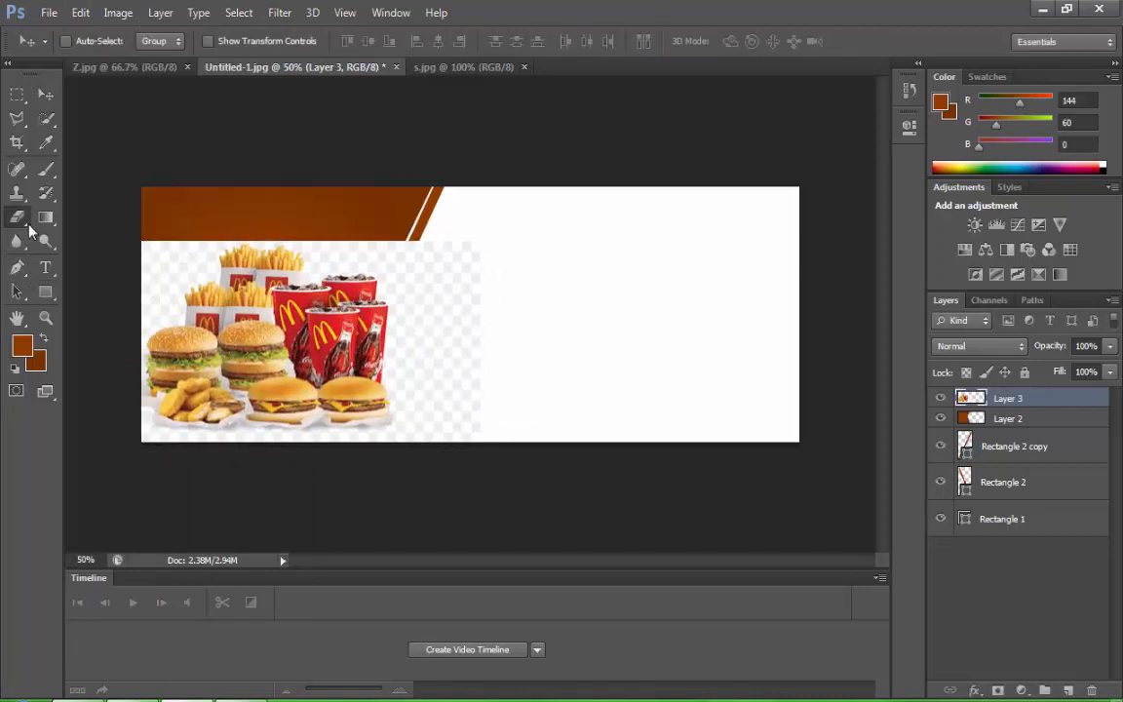
Erase the checkered background around the food on Layer 3 with a soft 112 px eraser at 0% hardness
click(18, 219)
click(45, 318)
click(450, 367)
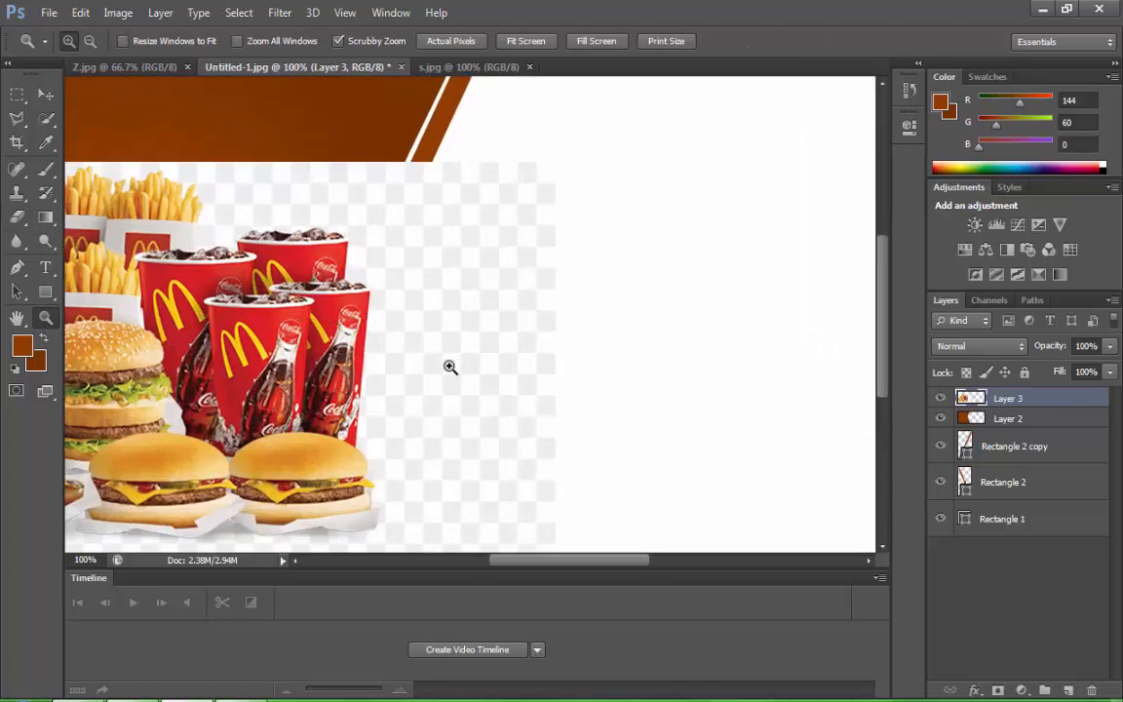
scroll(449, 367, down, 2)
drag(571, 570, 508, 559)
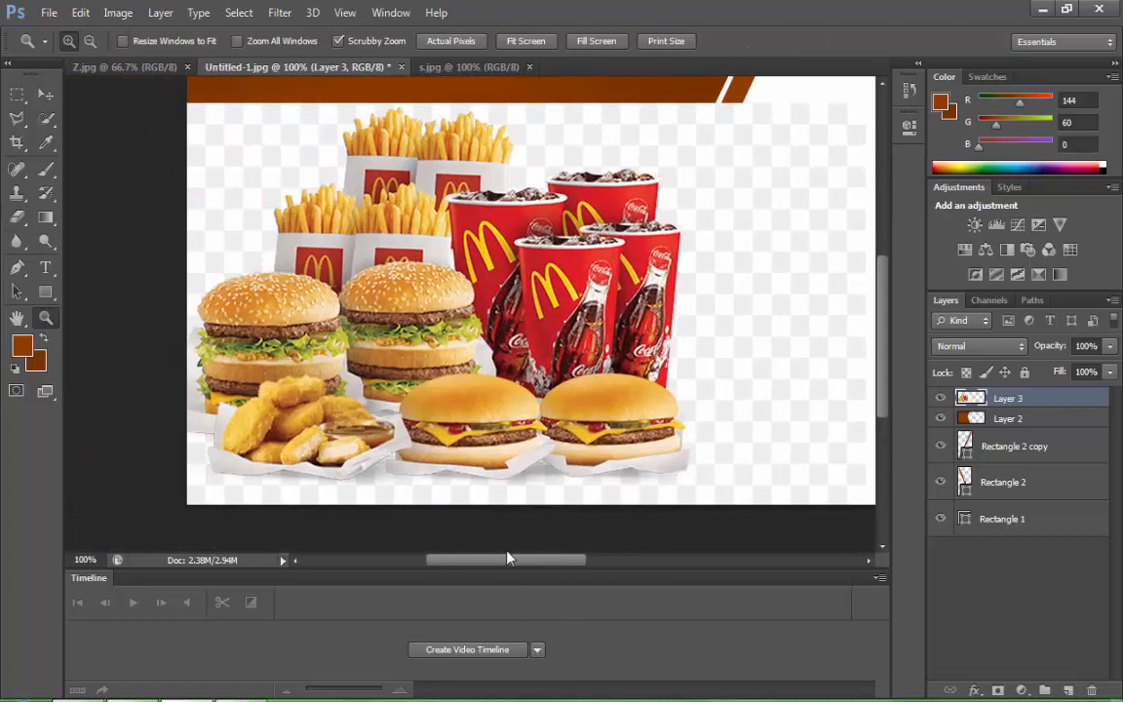
click(17, 218)
click(70, 41)
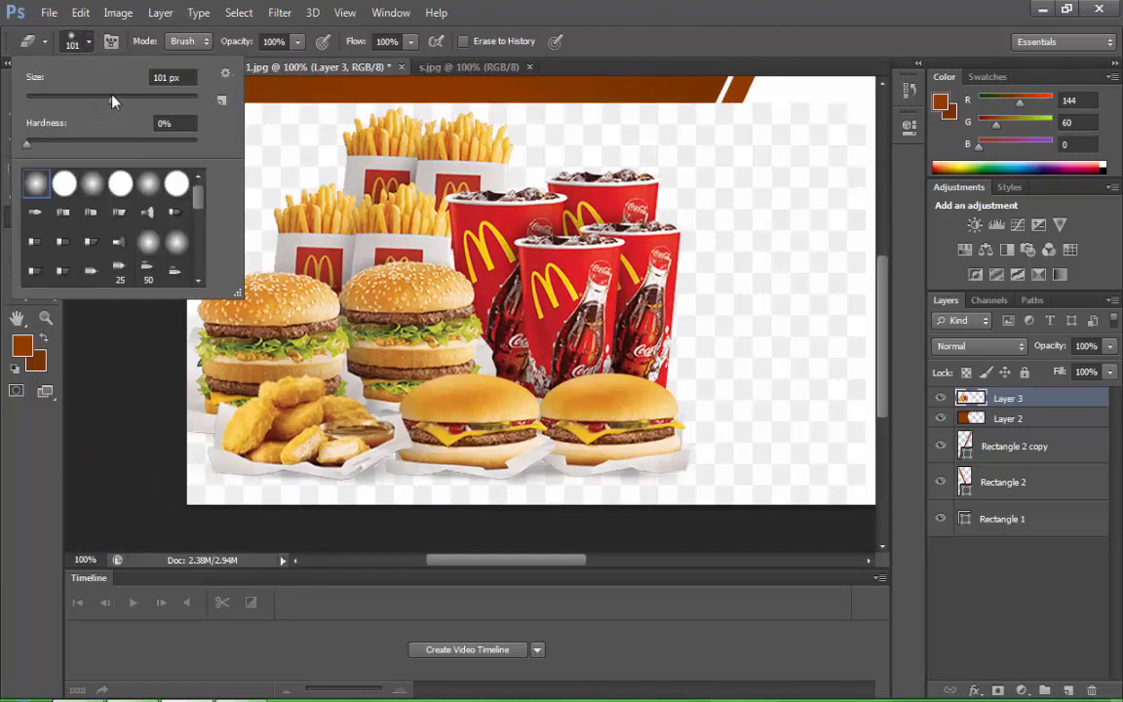
drag(112, 101, 118, 103)
click(343, 527)
mouse_move(344, 527)
mouse_down()
mouse_move(473, 515)
mouse_move(682, 521)
mouse_move(582, 513)
mouse_move(429, 530)
mouse_move(225, 519)
mouse_move(176, 471)
mouse_move(176, 495)
mouse_up()
mouse_move(296, 526)
mouse_down()
mouse_move(760, 494)
mouse_move(713, 387)
mouse_move(722, 255)
mouse_move(731, 358)
mouse_move(707, 502)
mouse_move(719, 242)
mouse_move(672, 389)
mouse_move(673, 305)
mouse_move(697, 309)
mouse_move(697, 267)
mouse_move(617, 235)
mouse_move(541, 242)
mouse_move(539, 256)
mouse_move(653, 232)
mouse_move(560, 256)
mouse_move(542, 275)
mouse_move(544, 242)
mouse_move(529, 208)
mouse_move(468, 192)
mouse_move(727, 257)
mouse_move(765, 310)
mouse_move(779, 432)
mouse_move(764, 253)
mouse_move(751, 273)
mouse_move(542, 220)
mouse_move(542, 233)
mouse_move(476, 206)
mouse_move(384, 200)
mouse_move(312, 237)
mouse_move(309, 260)
mouse_move(381, 178)
mouse_move(323, 237)
mouse_move(319, 289)
mouse_move(280, 294)
mouse_move(263, 318)
mouse_move(253, 370)
mouse_move(212, 376)
mouse_move(174, 413)
mouse_move(162, 480)
mouse_move(182, 527)
mouse_move(240, 213)
mouse_move(260, 263)
mouse_move(230, 229)
mouse_move(347, 211)
mouse_up()
scroll(719, 273, up, 4)
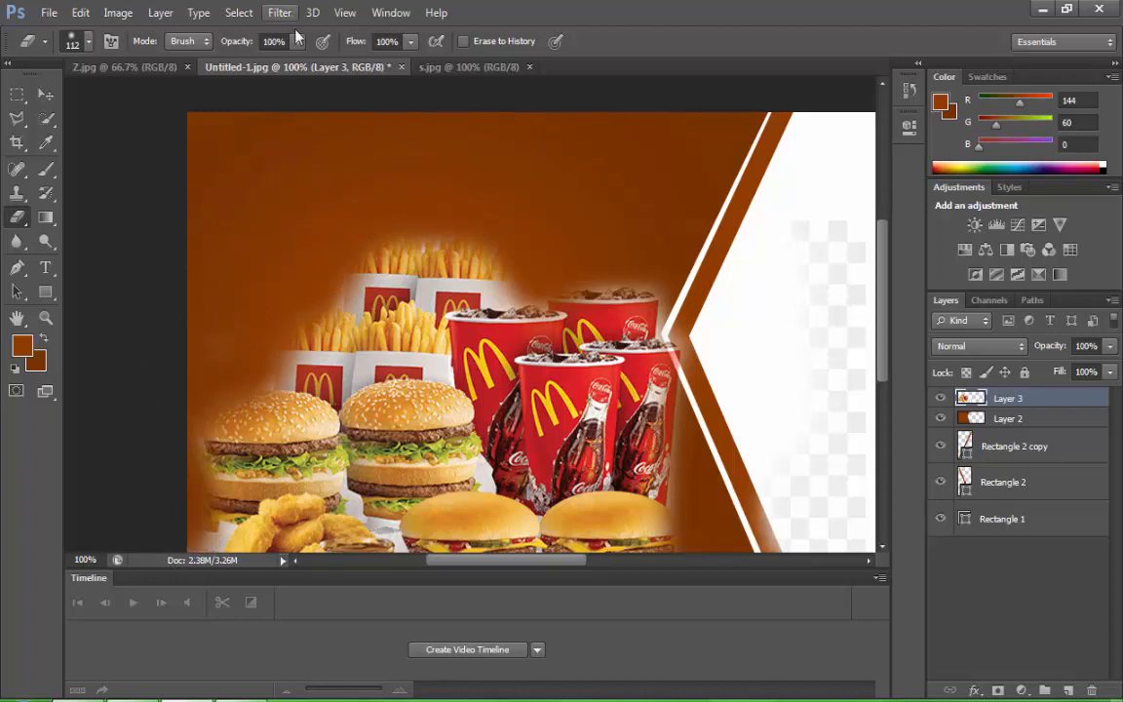
Erase the remaining checkered patches below the food, along the chevron and on the banner's white area
scroll(560, 317, down, 4)
mouse_move(659, 468)
mouse_down()
mouse_move(824, 187)
mouse_move(781, 388)
mouse_move(830, 77)
mouse_move(898, 260)
mouse_move(648, 526)
mouse_up()
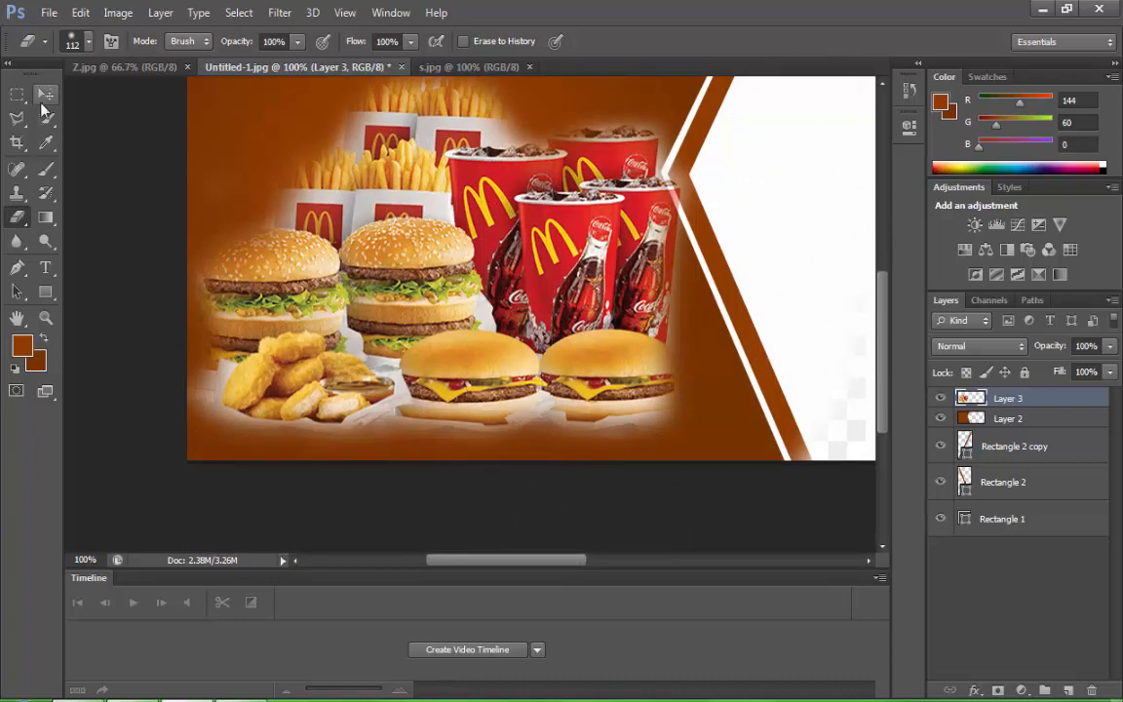
click(45, 94)
click(45, 319)
alt+click(687, 184)
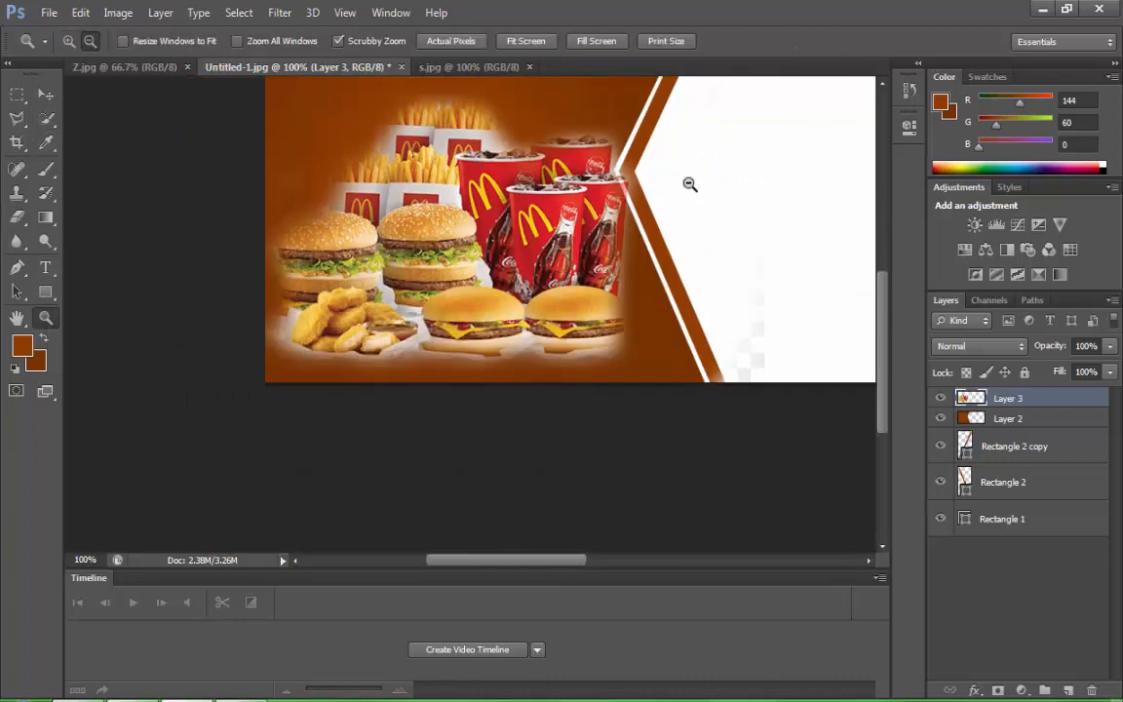
click(16, 217)
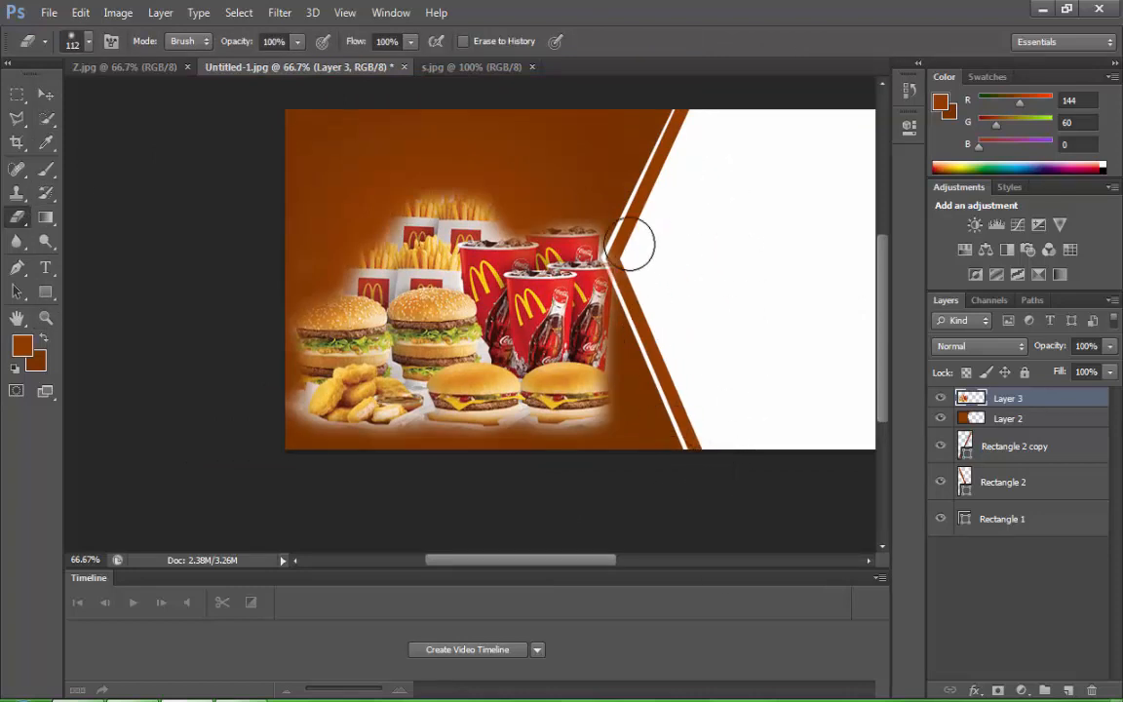
Move the food picture slightly within the brown panel
key(v)
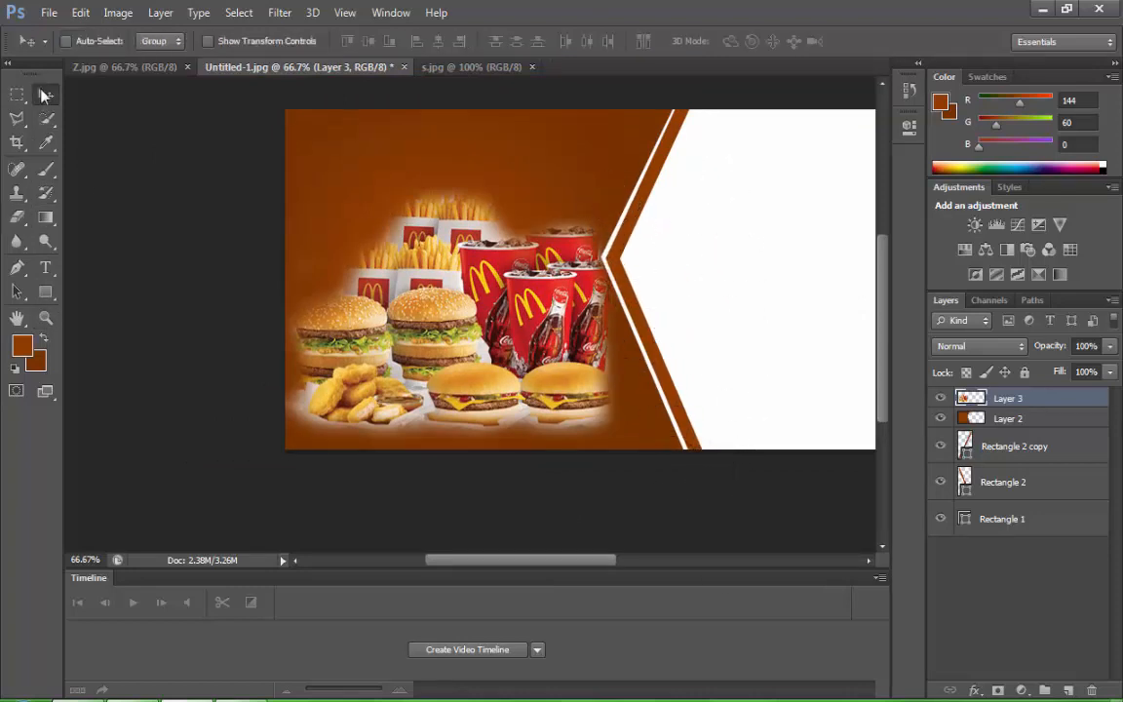
mouse_move(419, 232)
mouse_down()
mouse_move(458, 221)
mouse_move(455, 234)
mouse_move(481, 252)
mouse_up()
scroll(559, 372, up, 2)
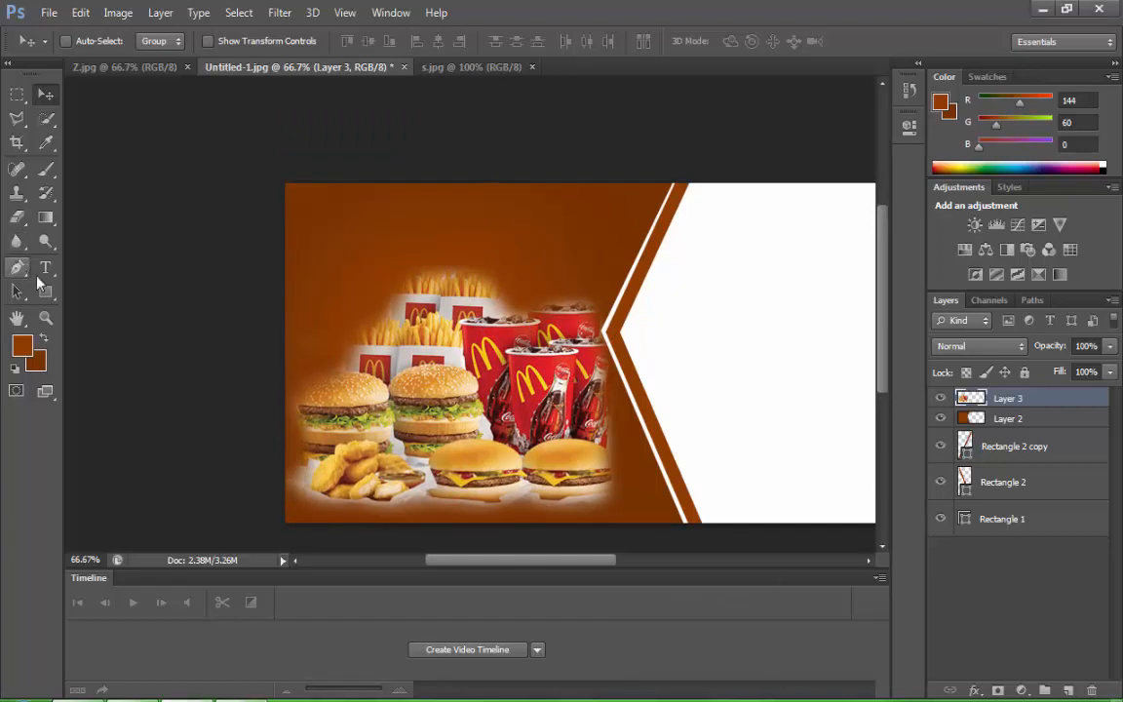
Add the title "Fast Food" above the food picture in 72 pt Hacen Newspaper and color it white (255, 255, 255)
key(t)
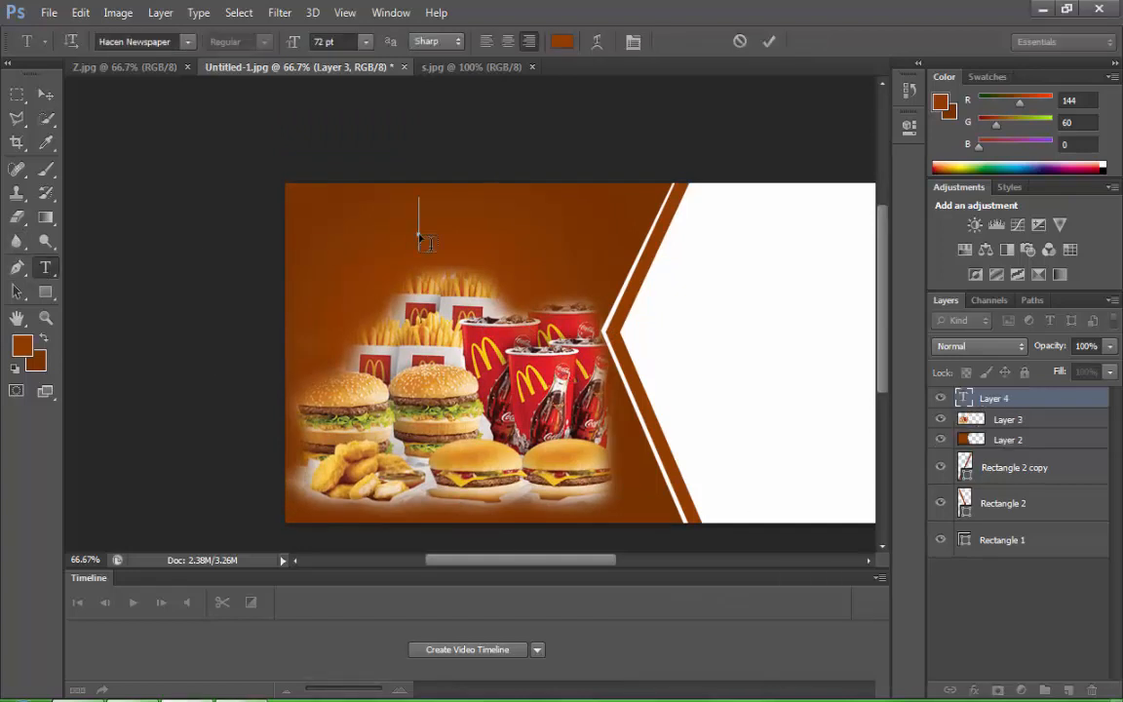
click(419, 234)
right_click(420, 236)
click(462, 312)
triple_click(398, 241)
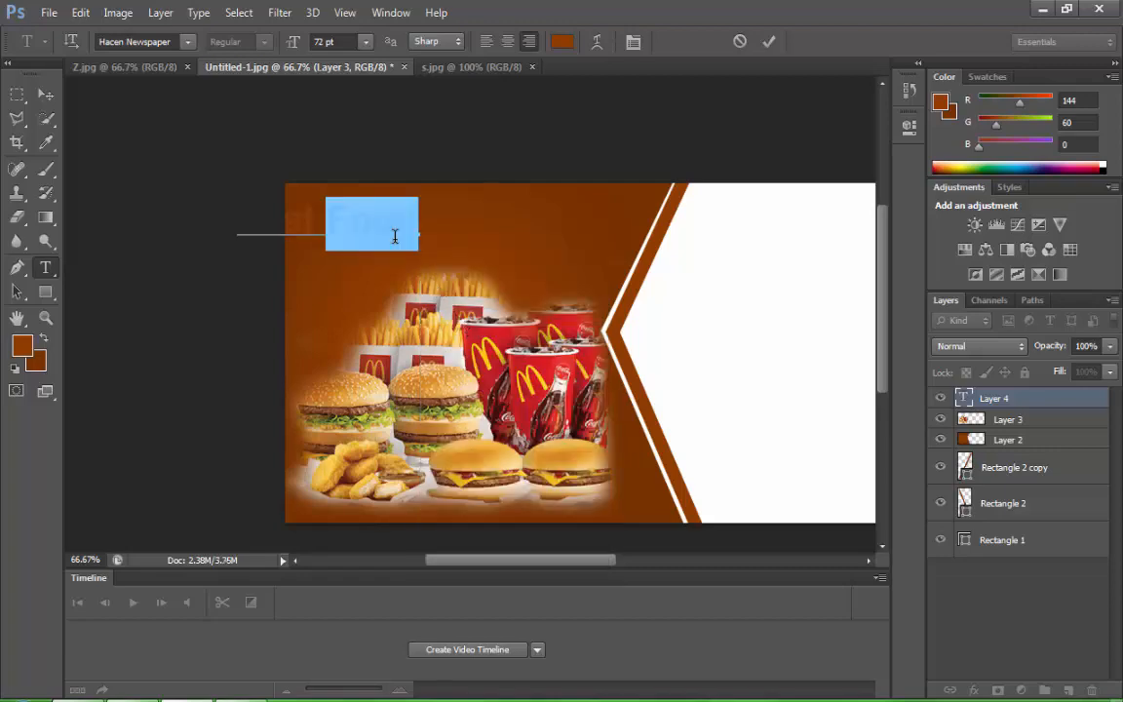
click(21, 346)
click(734, 282)
click(744, 411)
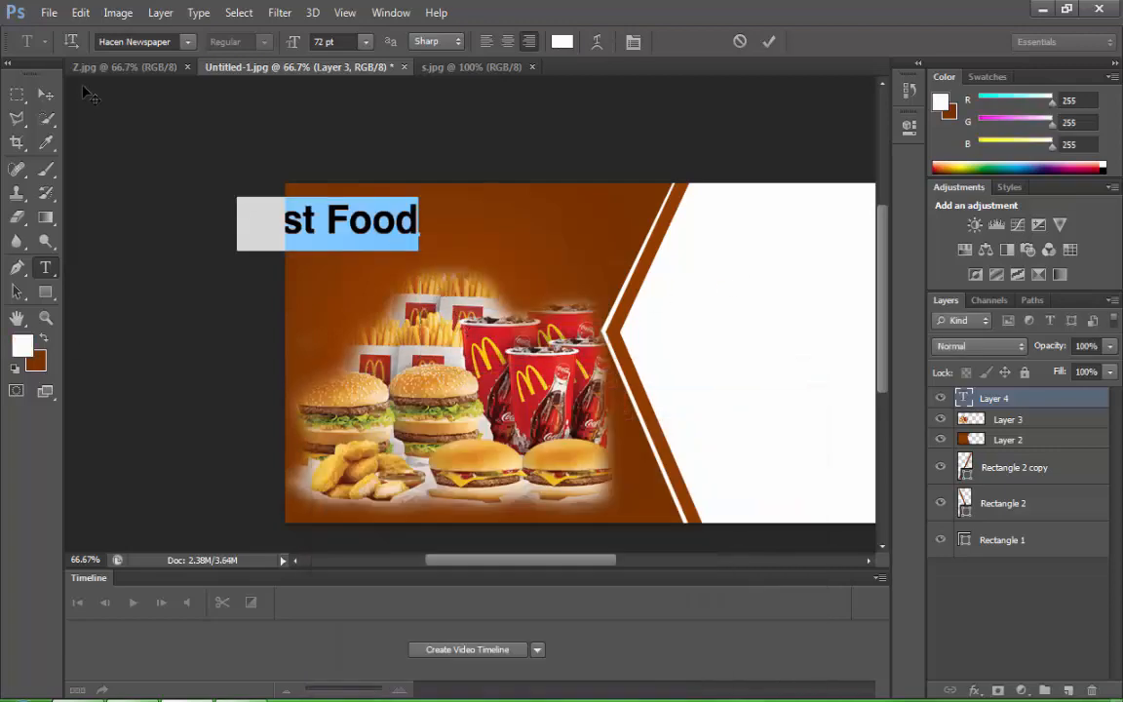
Commit the title, clear any selection and move "Fast Food" fully inside the brown panel above the food
click(46, 118)
click(239, 11)
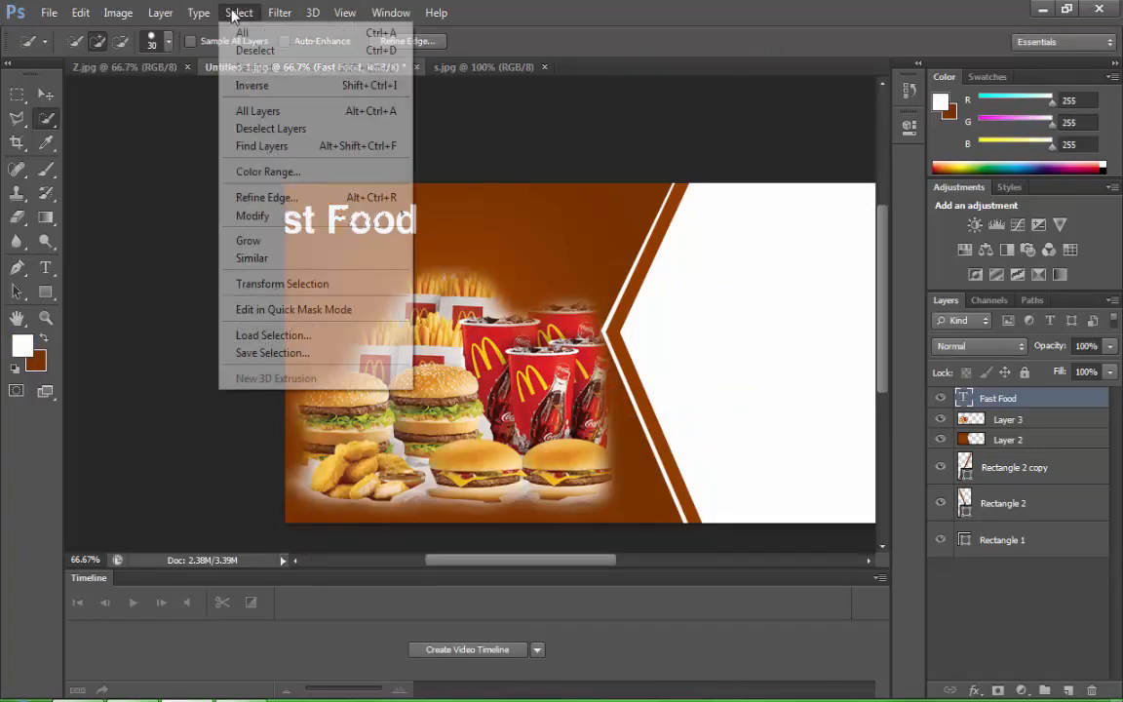
click(255, 48)
click(17, 95)
click(45, 96)
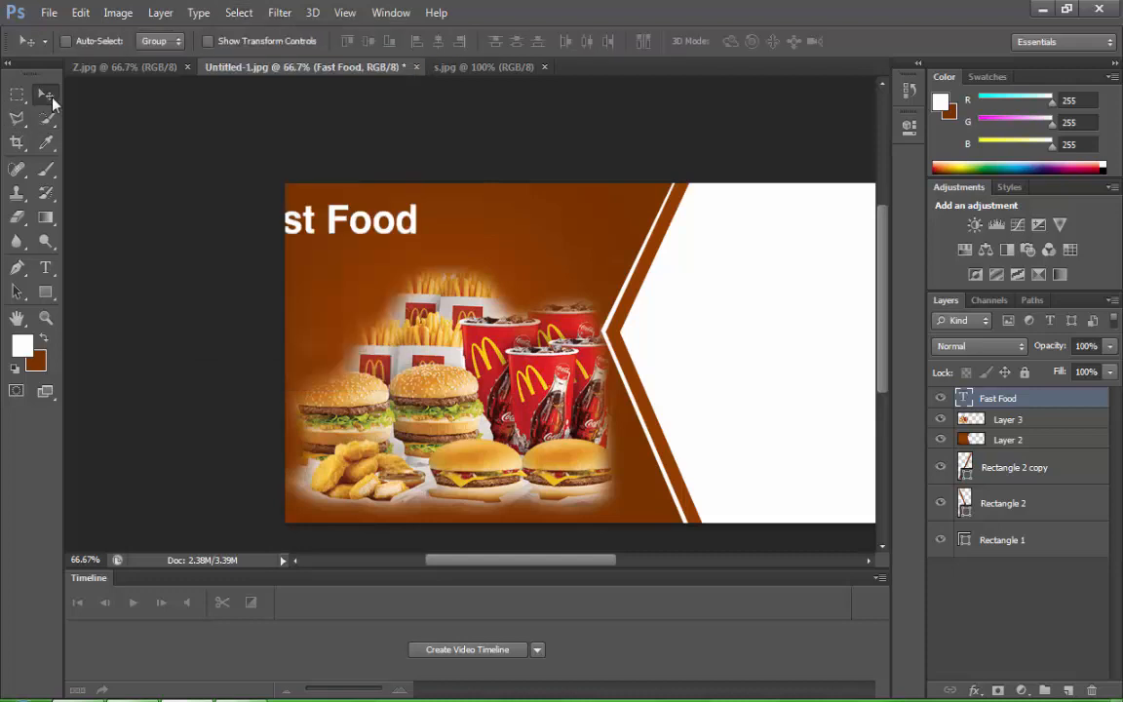
drag(347, 217, 463, 215)
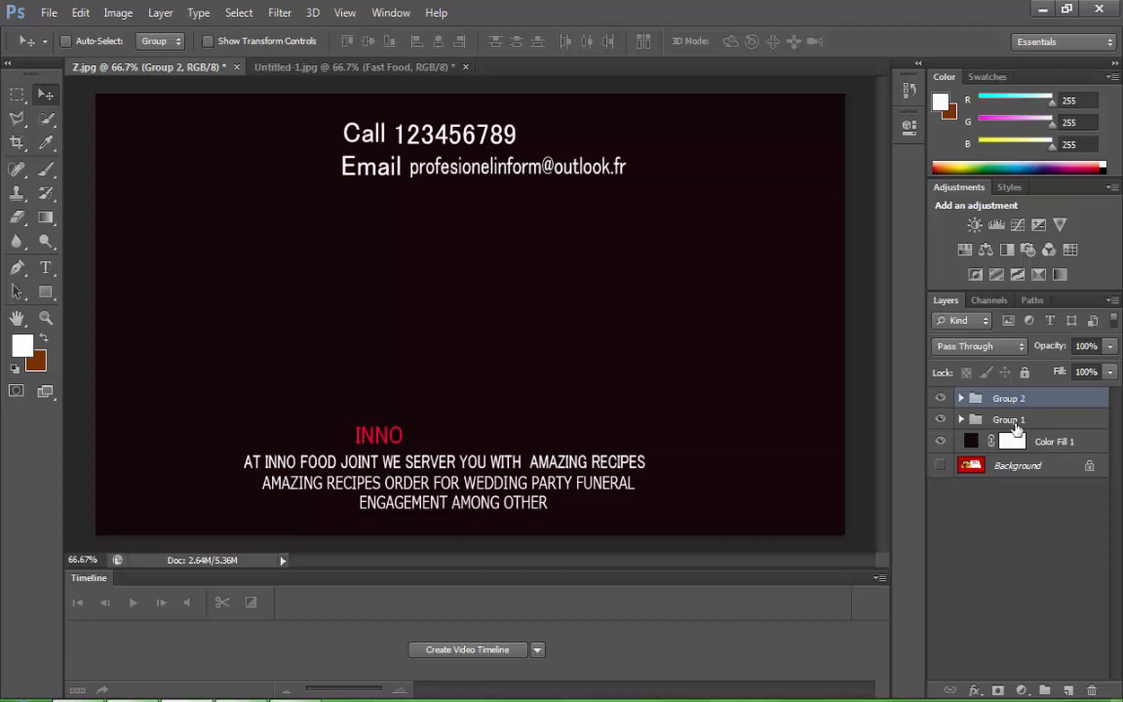
Try placing Group 1 from Z.jpg on the banner's white area and delete the copy
click(1013, 420)
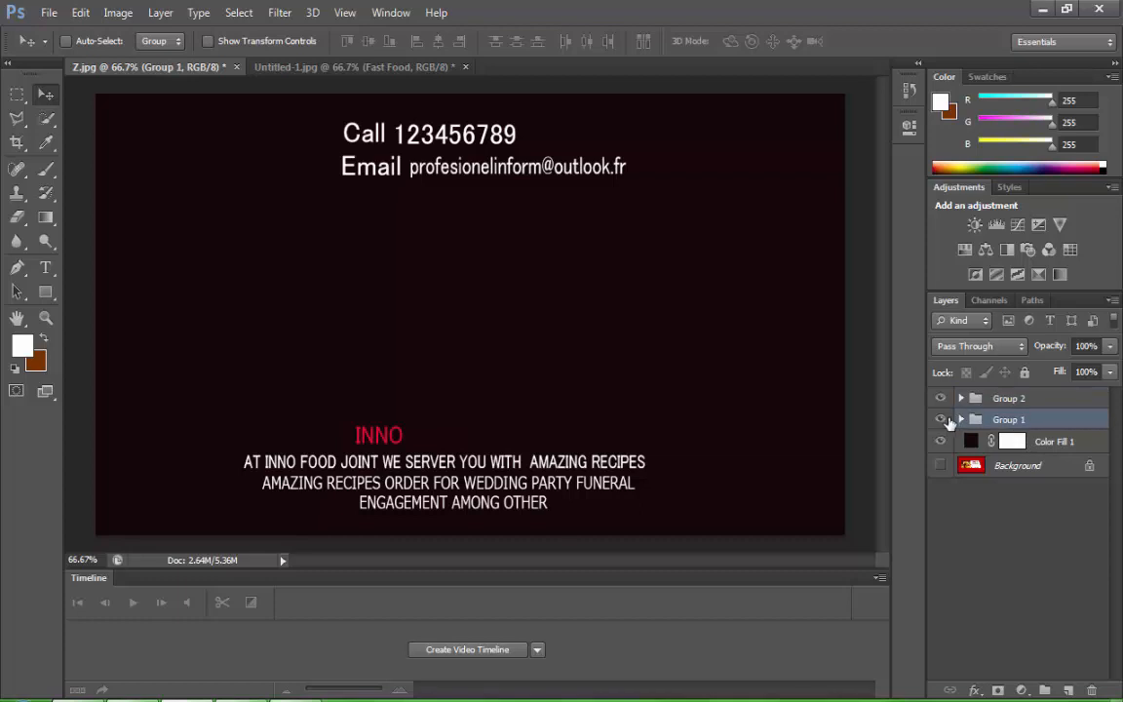
click(941, 419)
click(941, 419)
drag(507, 430, 746, 284)
drag(618, 561, 685, 575)
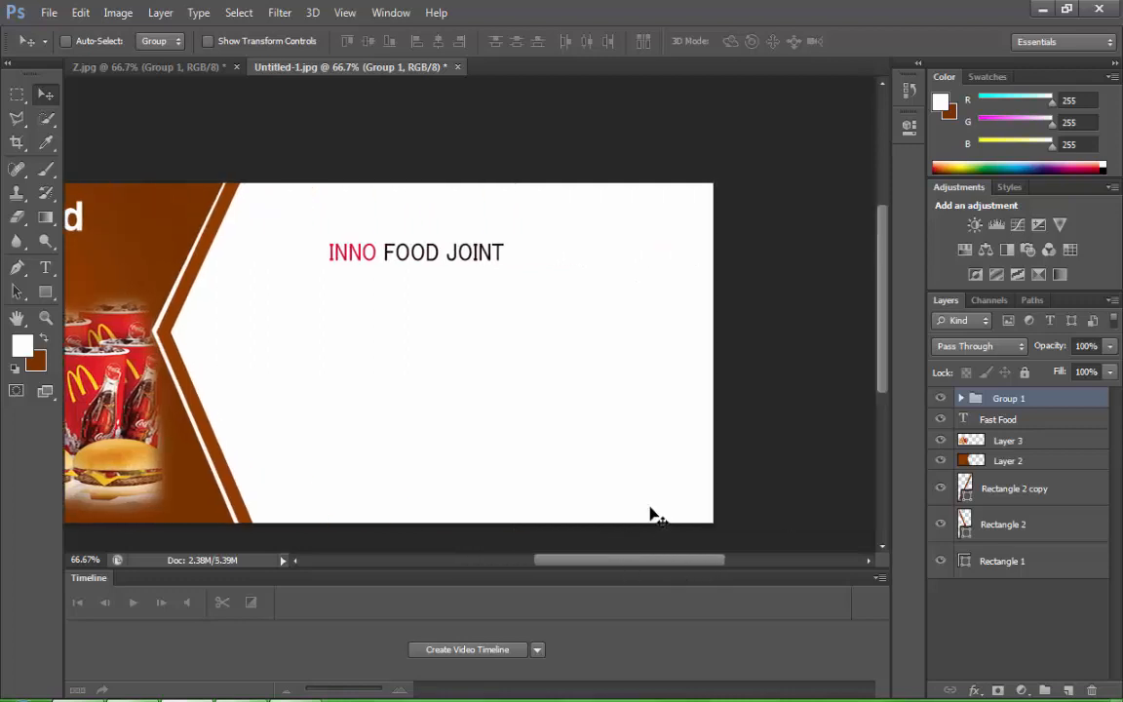
key(Delete)
Change the Color Fill 1 background in Z.jpg to red (c61010)
click(206, 67)
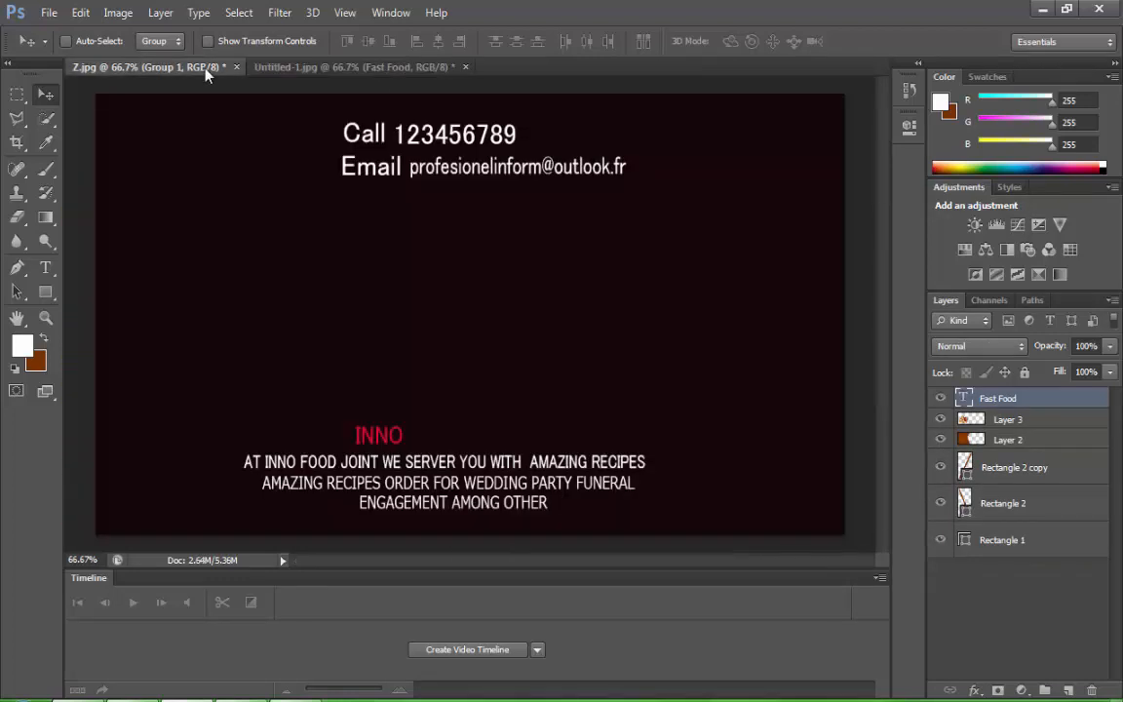
click(45, 267)
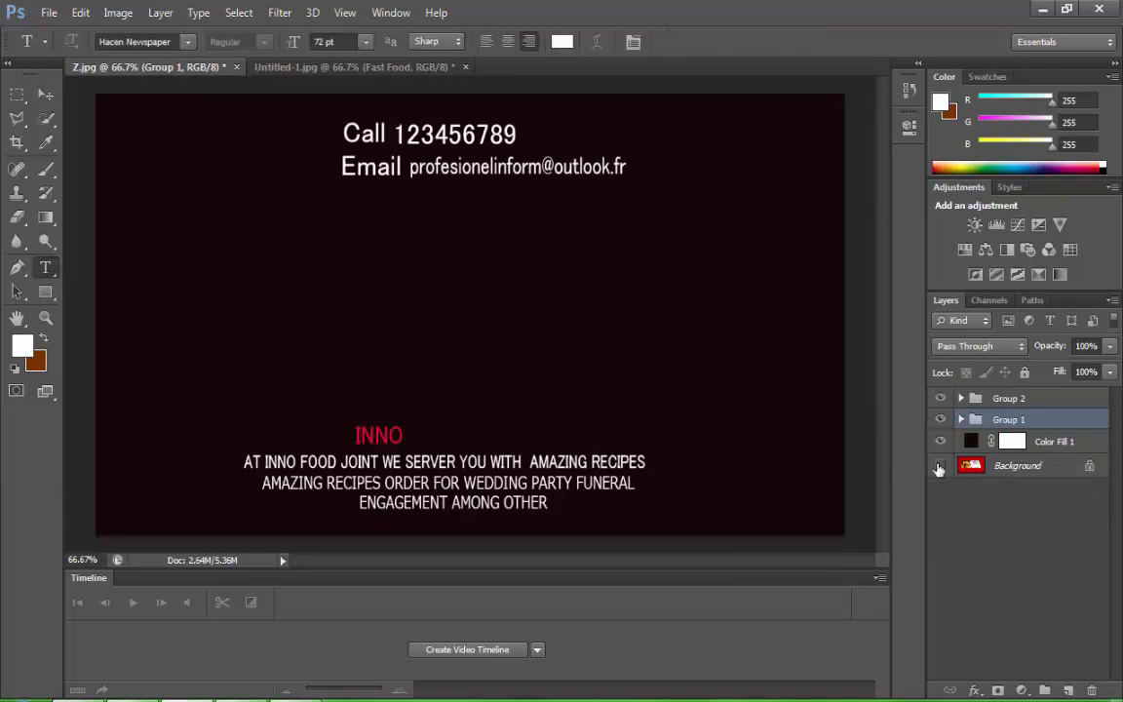
double_click(972, 442)
click(534, 471)
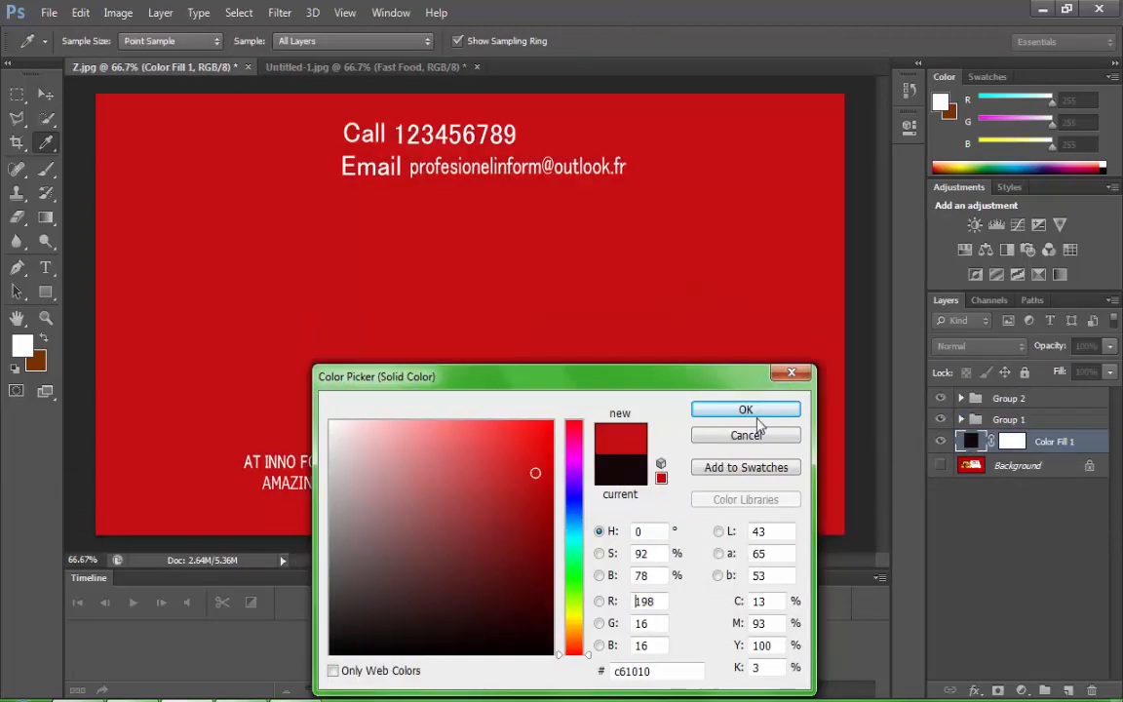
click(746, 407)
Recolor the text line "AT INNO FOOD JOINT WE SERVER YOU WITH AMAZING RECIPES" to near-black (14, 1, 1)
triple_click(261, 444)
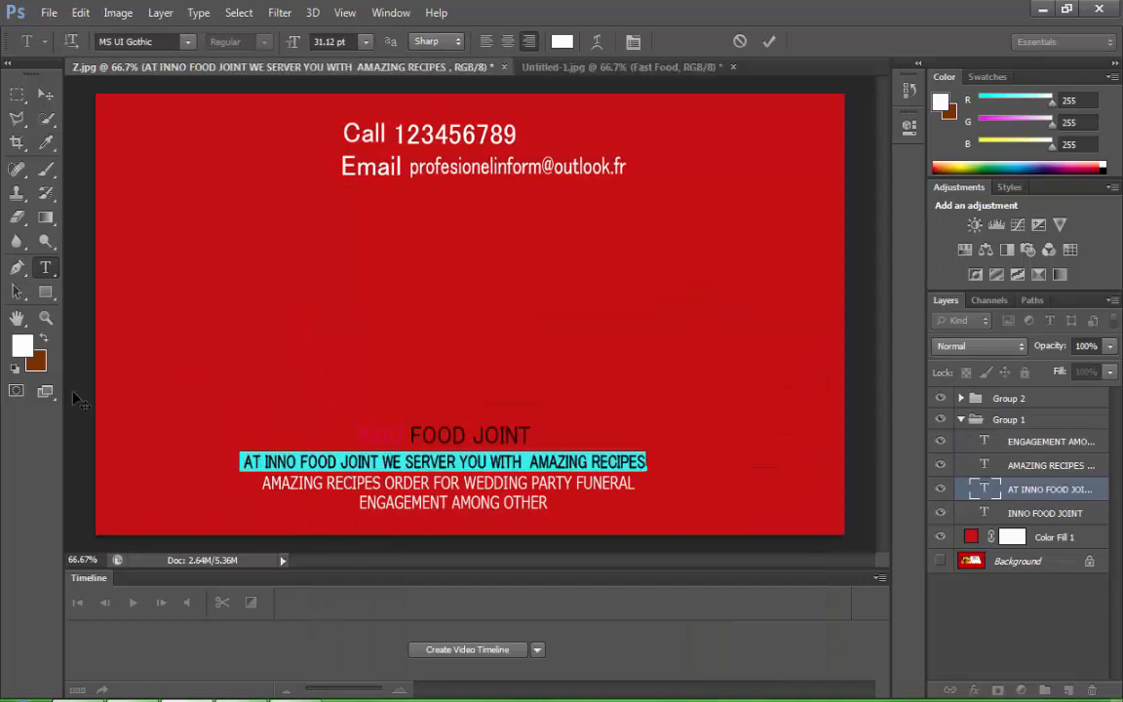
click(24, 345)
click(552, 651)
click(712, 408)
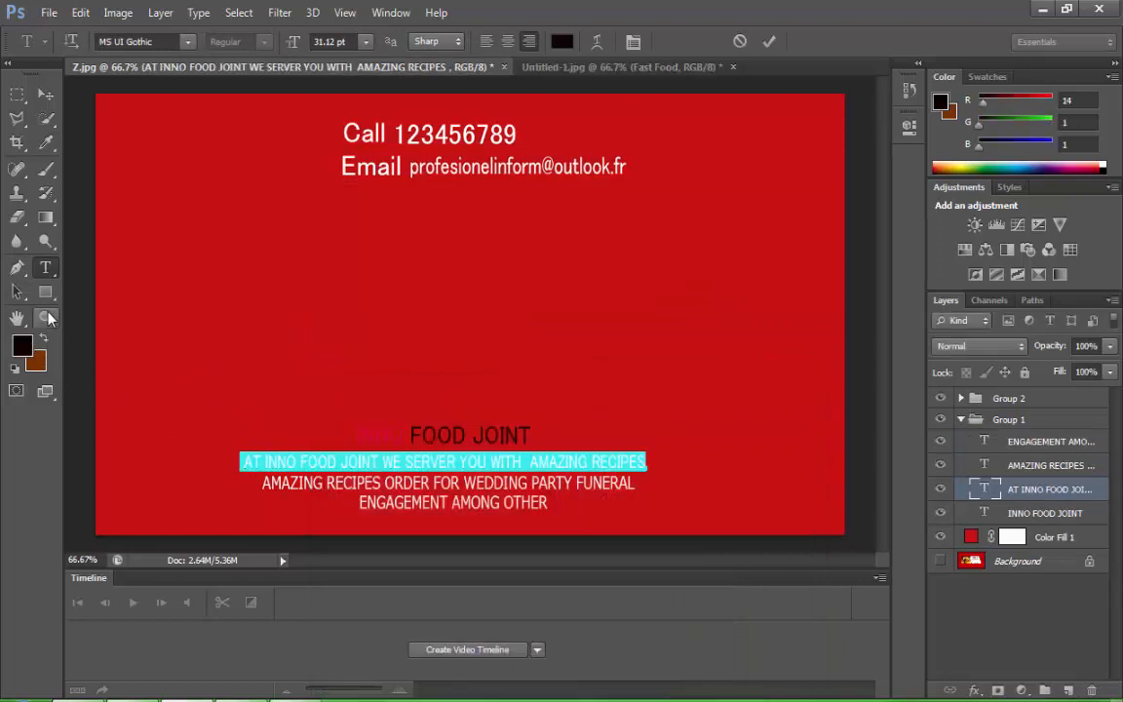
Recolor the "AMAZING RECIPES ORDER FOR WEDDING PARTY FUNERAL" and "ENGAGEMENT AMONG OTHER" lines with the same near-black (14, 1, 1)
triple_click(448, 482)
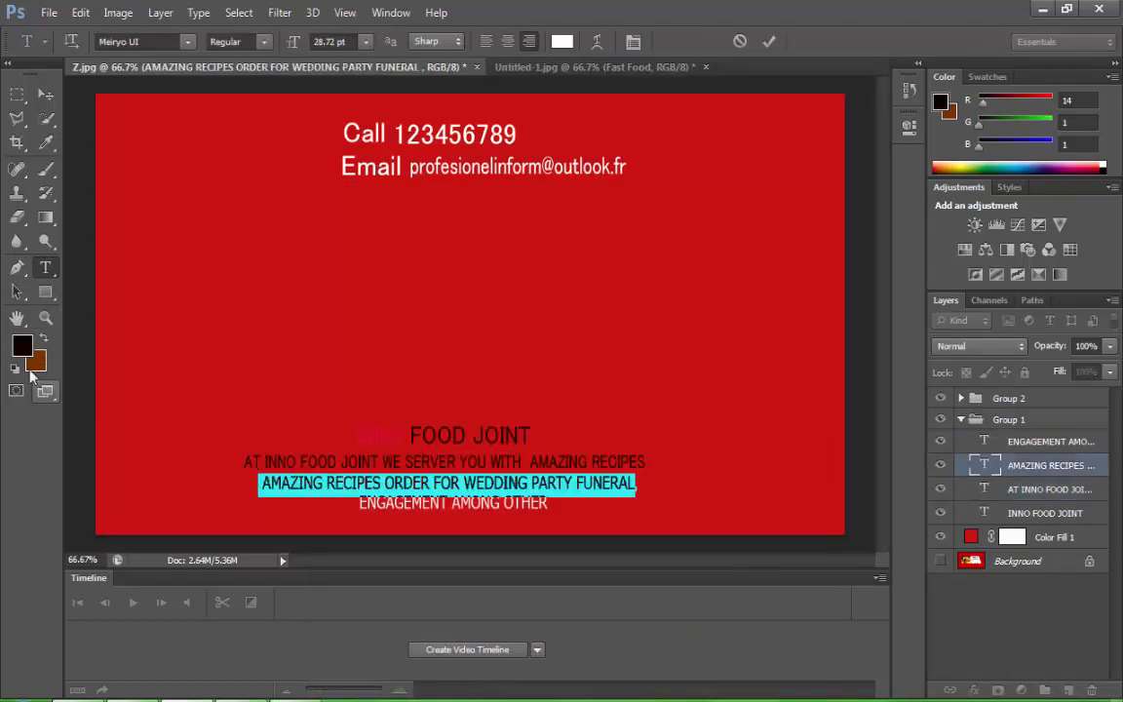
key(alt+BackSpace)
key(ctrl+Return)
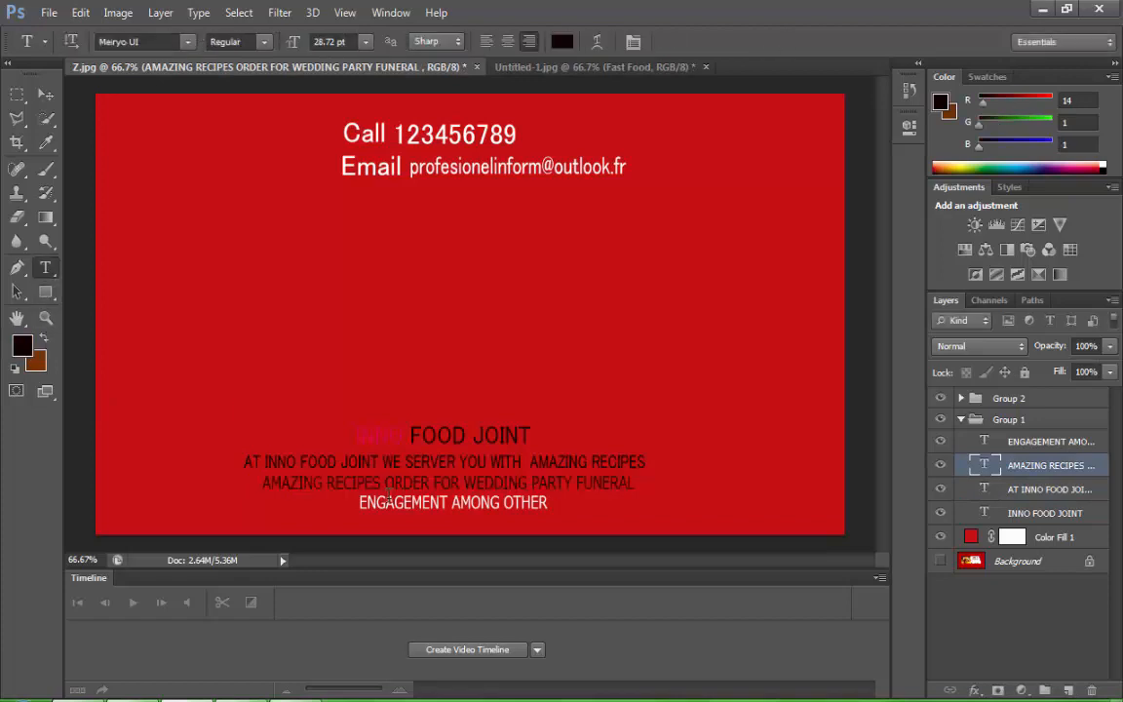
triple_click(464, 502)
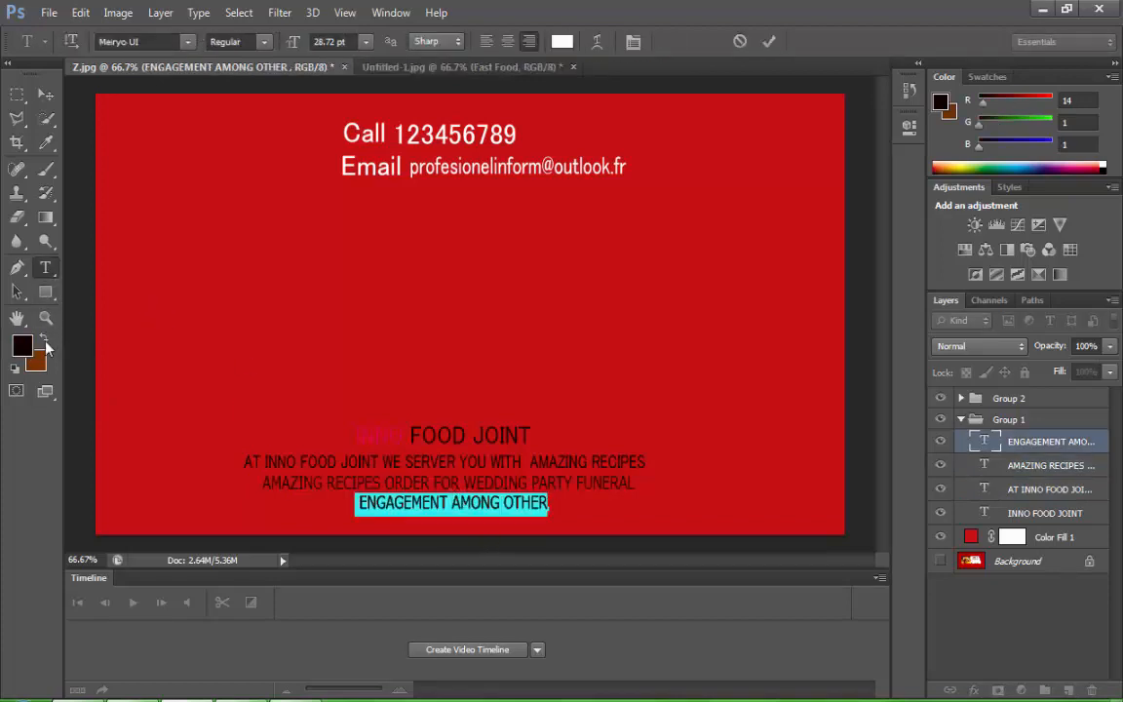
key(alt+BackSpace)
click(46, 217)
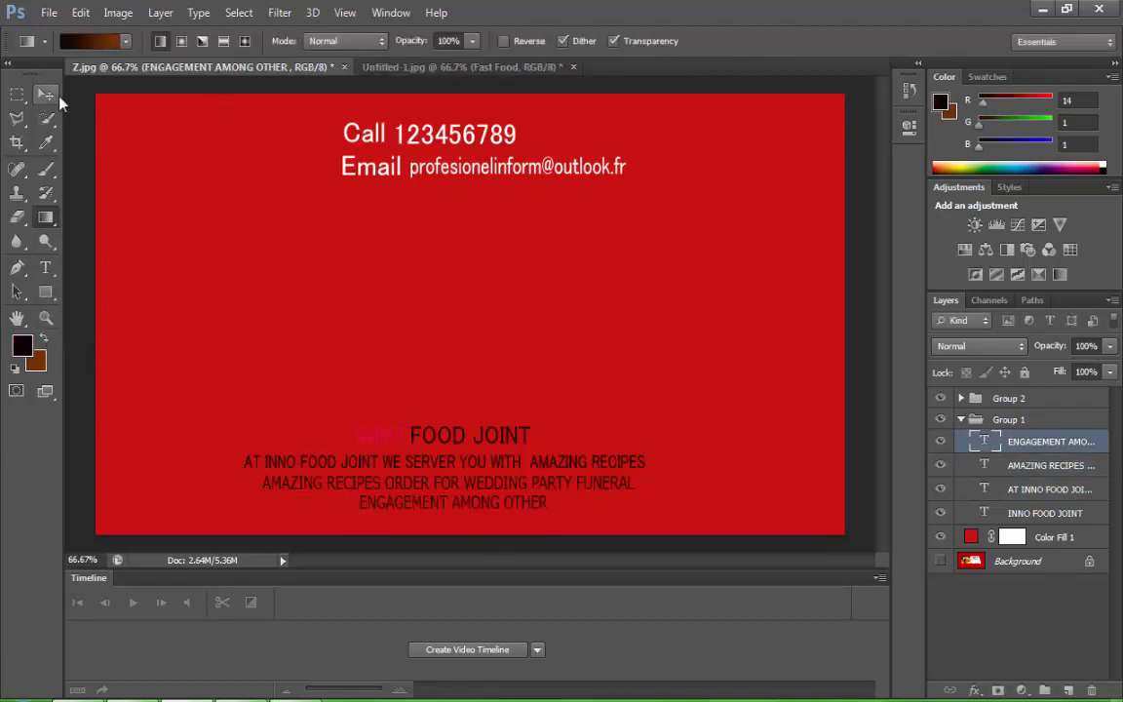
Copy the recolored Group 1 text from Z.jpg into the upper part of the banner's white area
click(50, 95)
click(960, 419)
drag(408, 411, 480, 237)
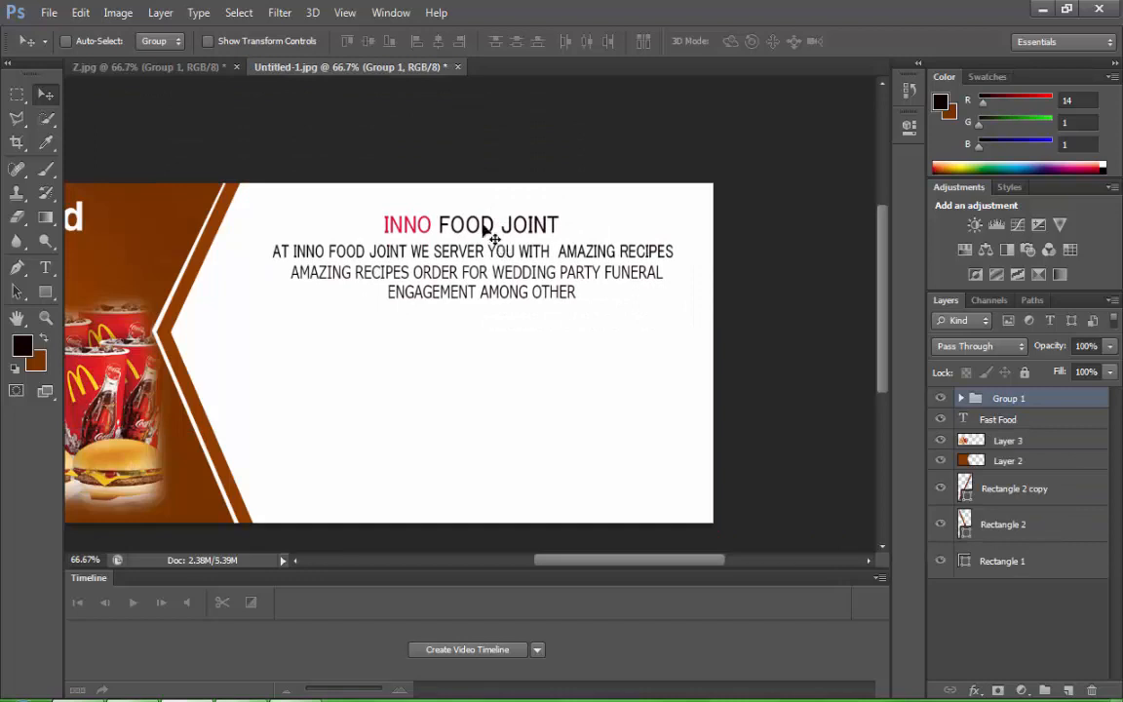
Try placing the Group 2 contact details from Z.jpg below the text on the banner's white area, and return to Z.jpg
click(180, 67)
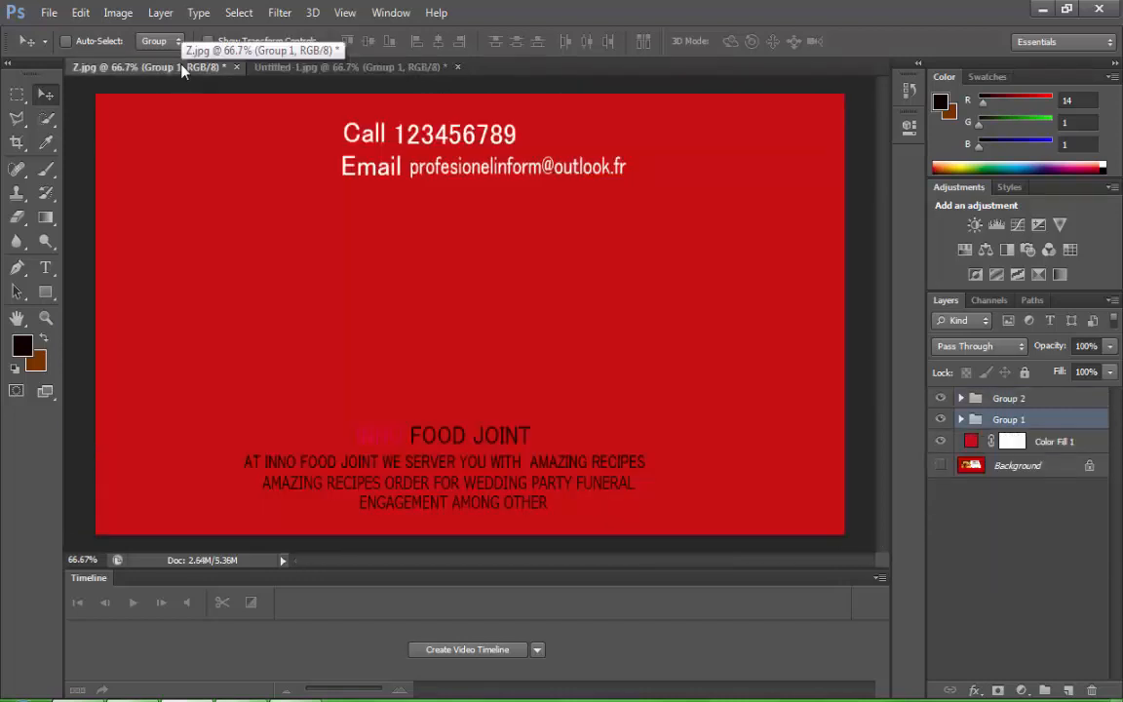
click(1043, 398)
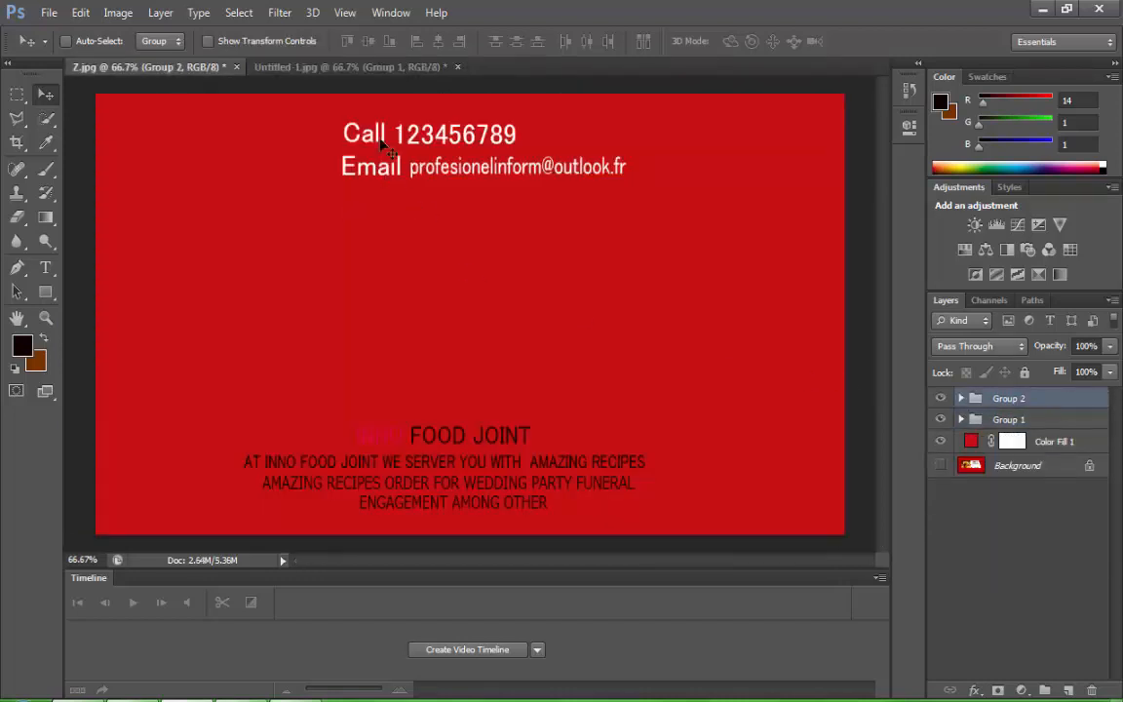
drag(385, 141, 409, 366)
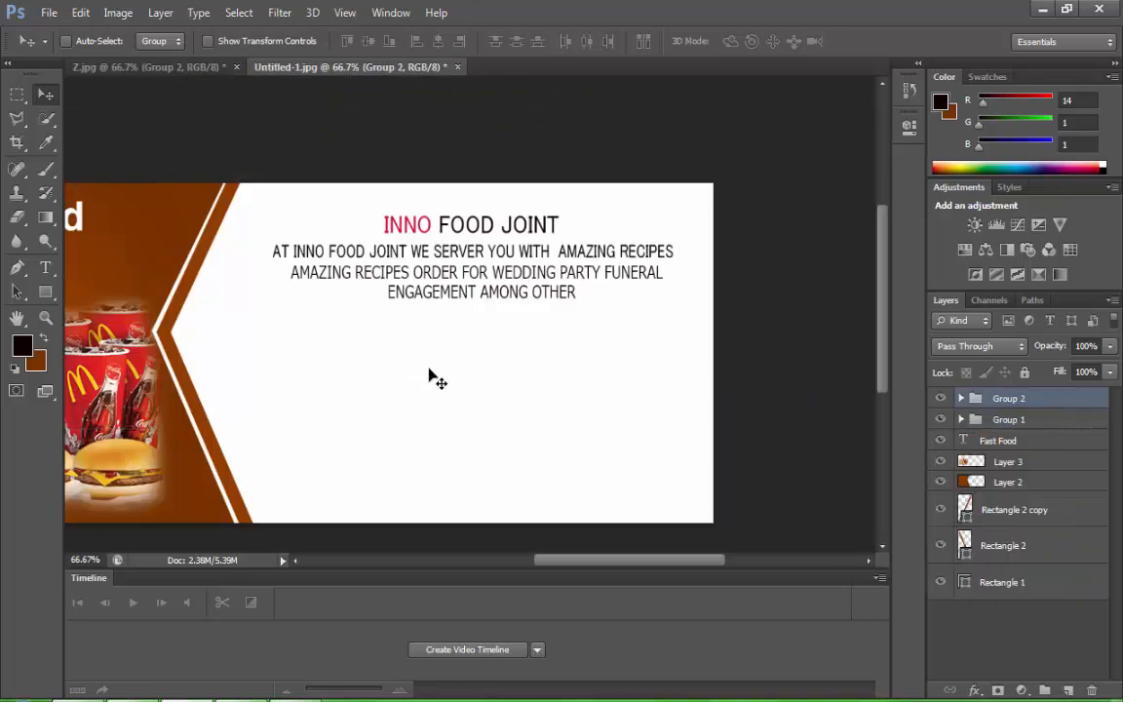
click(167, 67)
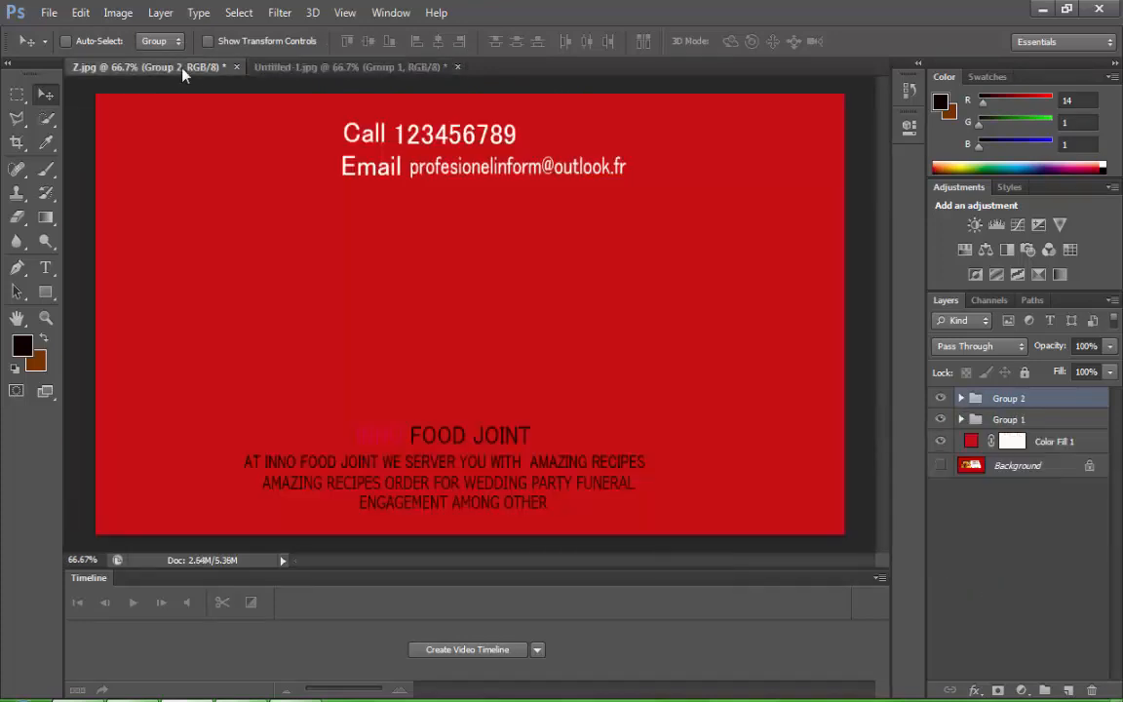
Recolor the "Email" label and the e-mail address line in Z.jpg to near-black (14, 1, 1)
click(44, 269)
double_click(368, 166)
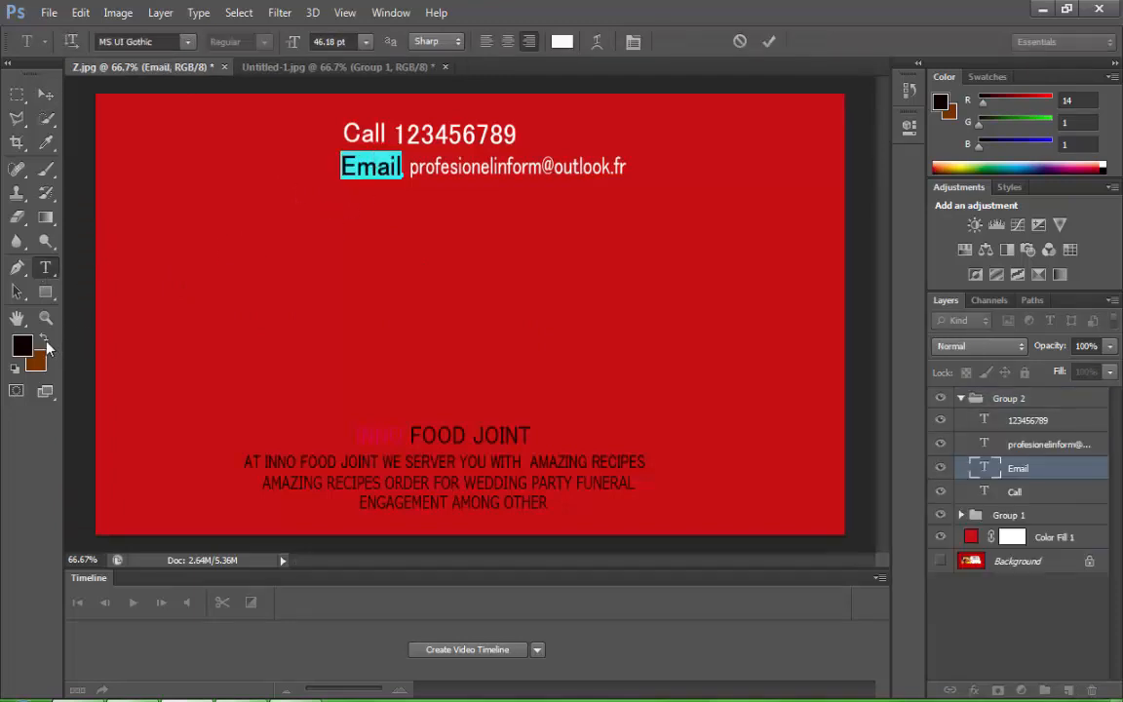
click(435, 166)
key(ctrl+a)
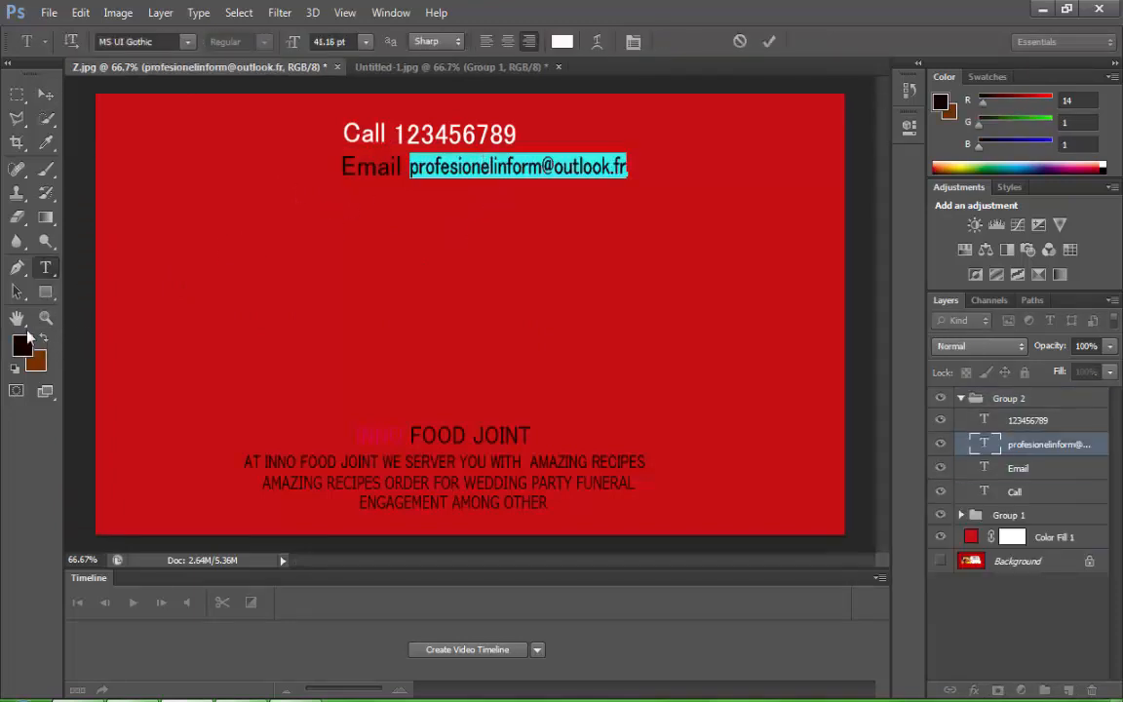
click(44, 339)
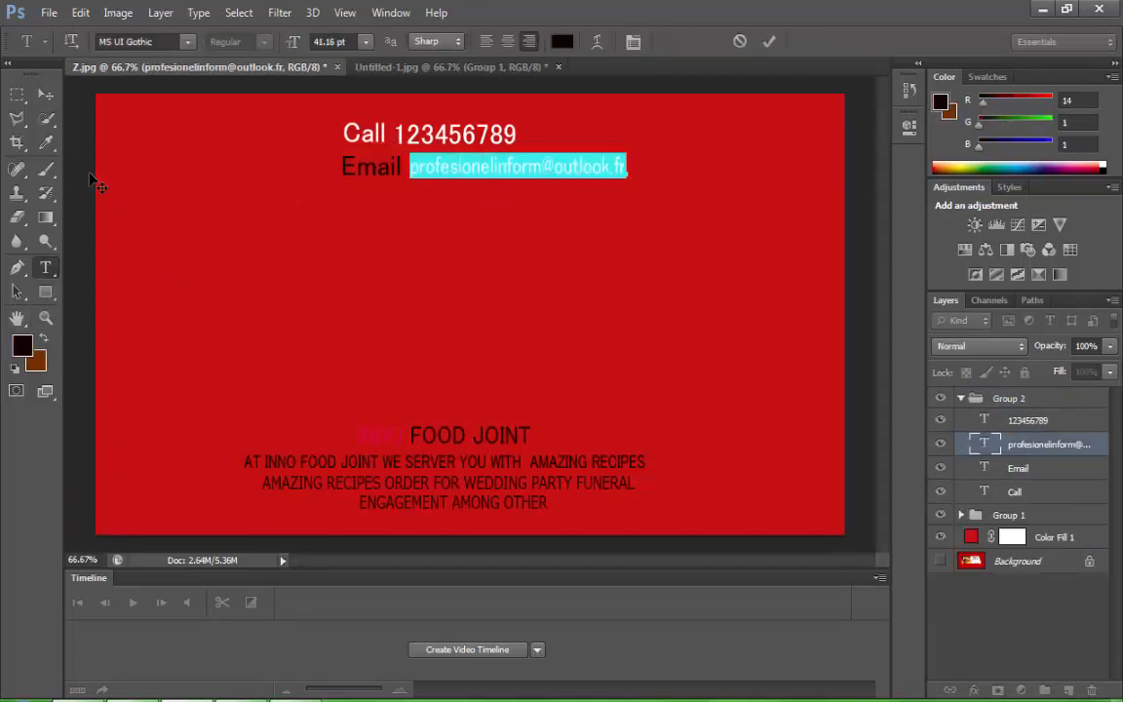
click(47, 117)
Recolor the "Call" label and the phone number in Z.jpg to the same near-black (14, 1, 1)
click(43, 269)
double_click(363, 134)
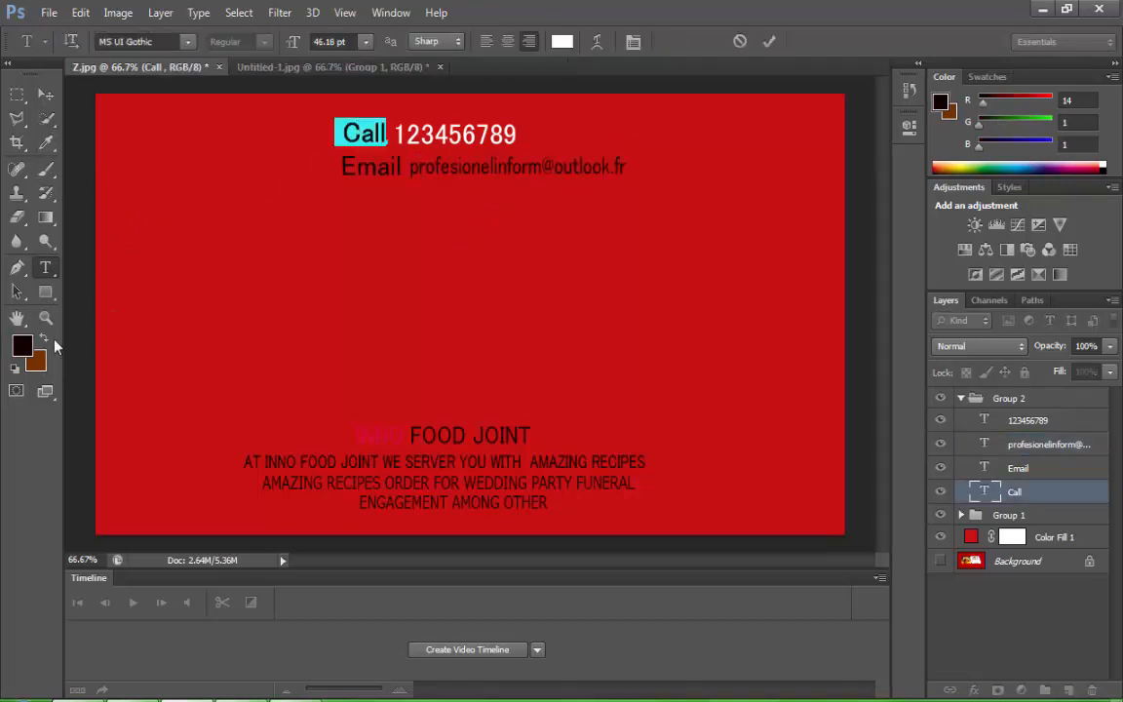
click(45, 276)
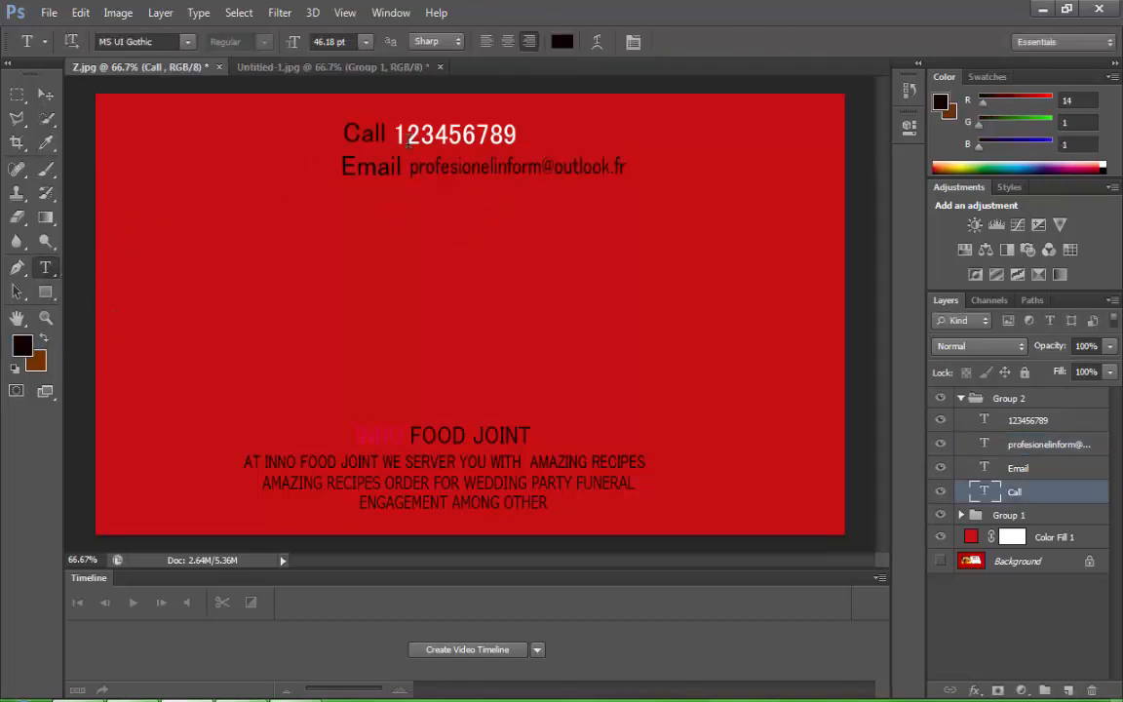
double_click(407, 140)
click(44, 340)
click(44, 339)
click(46, 94)
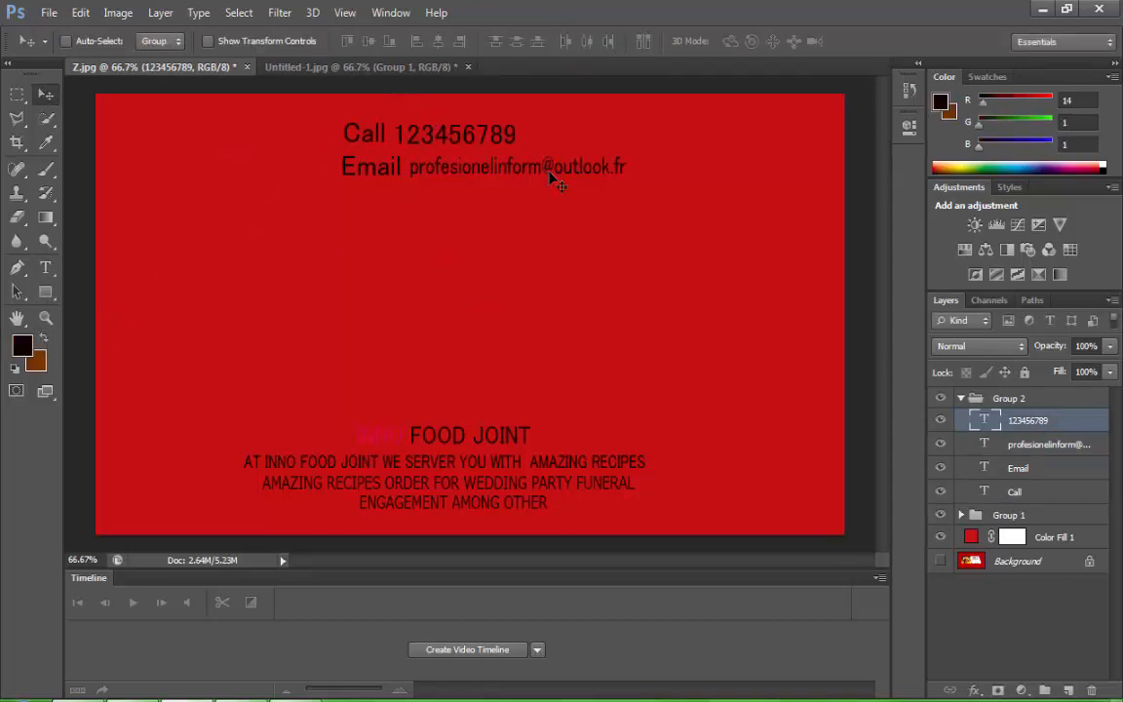
Copy the recolored Group 2 contact details from Z.jpg into the banner's white area, below the company text
click(962, 398)
drag(471, 143, 481, 360)
scroll(514, 348, down, 1)
scroll(541, 329, down, 2)
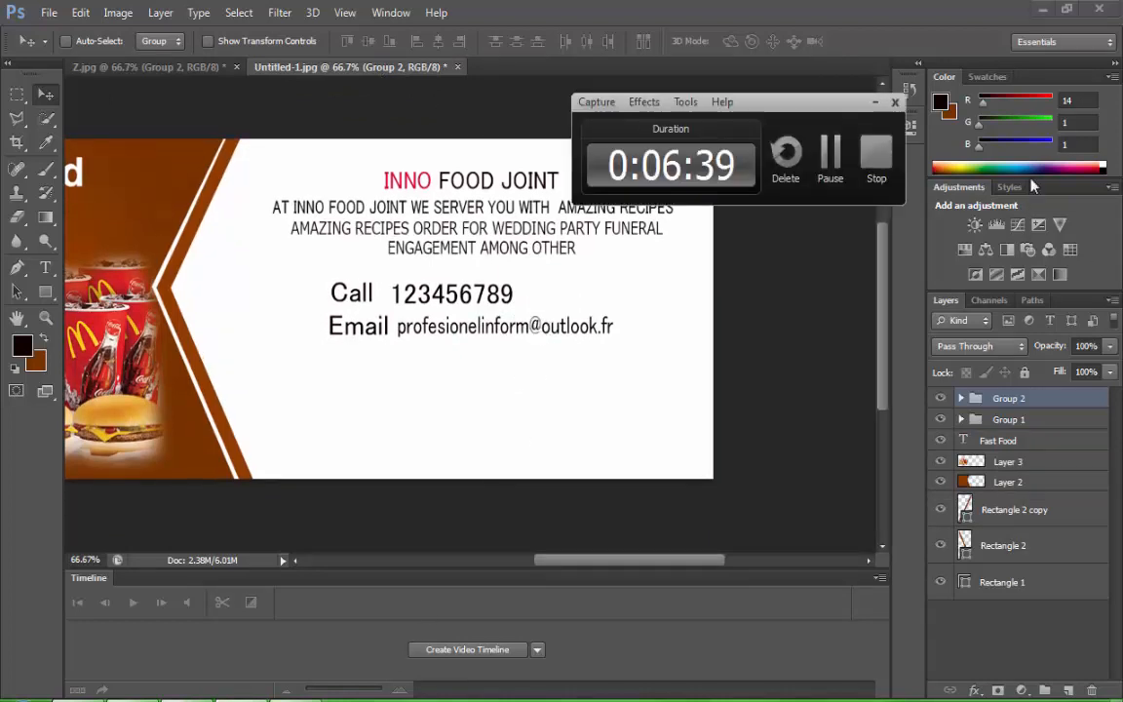
Copy the Facebook, Instagram and Snapchat icon row from md_5ab8da3be8fad.png and paste it into the Untitled-1.jpg banner
click(839, 175)
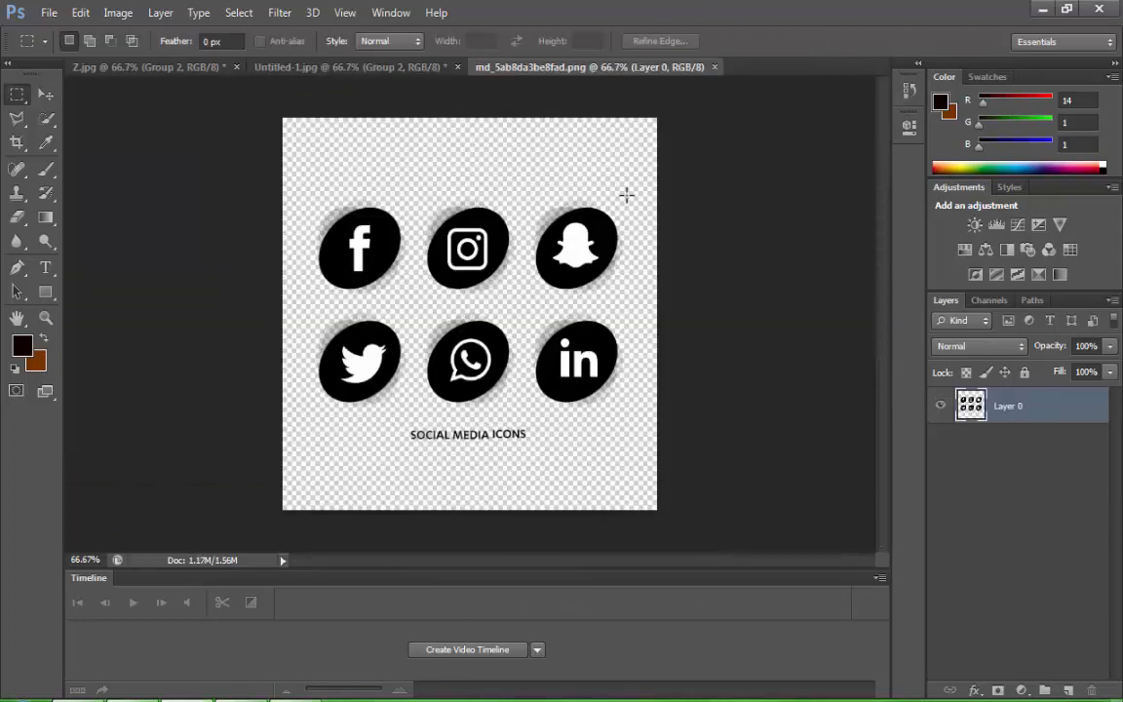
drag(626, 191, 288, 305)
click(80, 11)
click(123, 133)
click(296, 65)
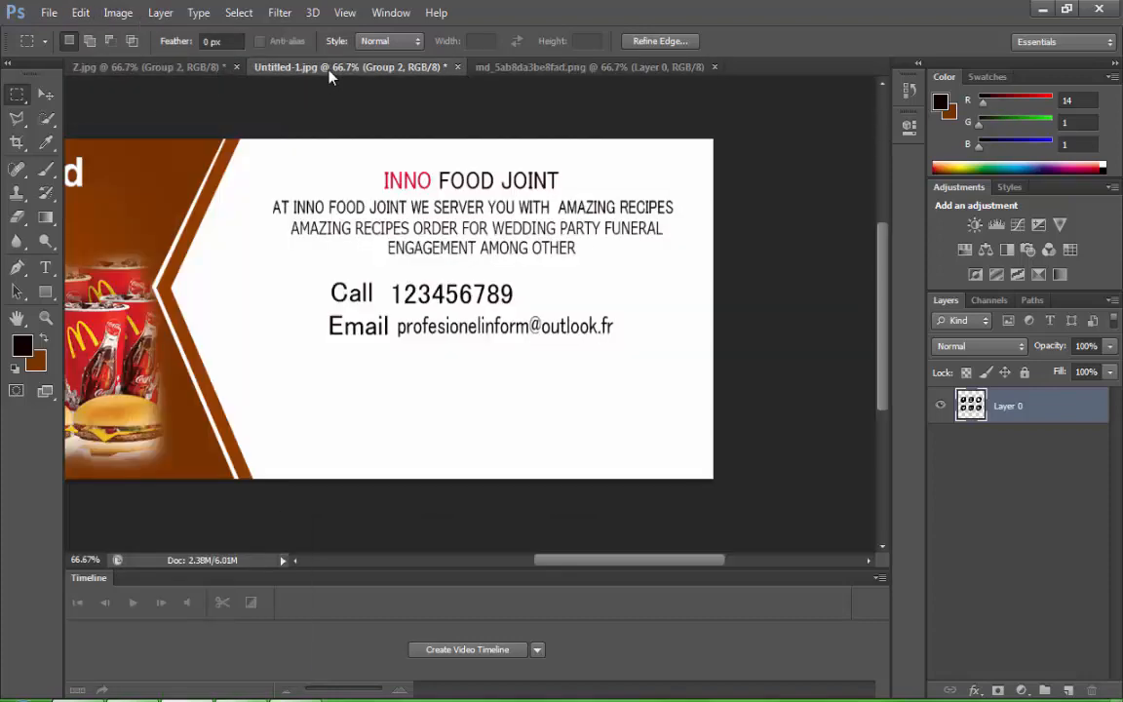
click(80, 12)
click(94, 171)
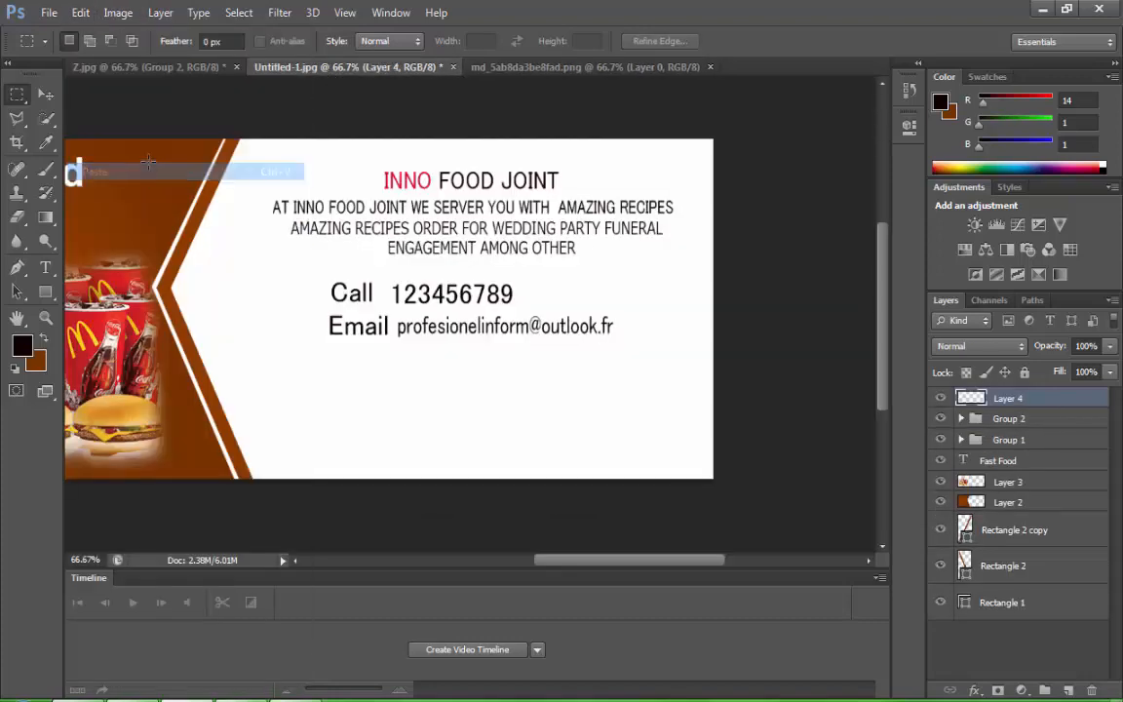
Scale the pasted Facebook, Instagram and Snapchat icons to about 39% and place them below the e-mail line
click(80, 11)
click(117, 353)
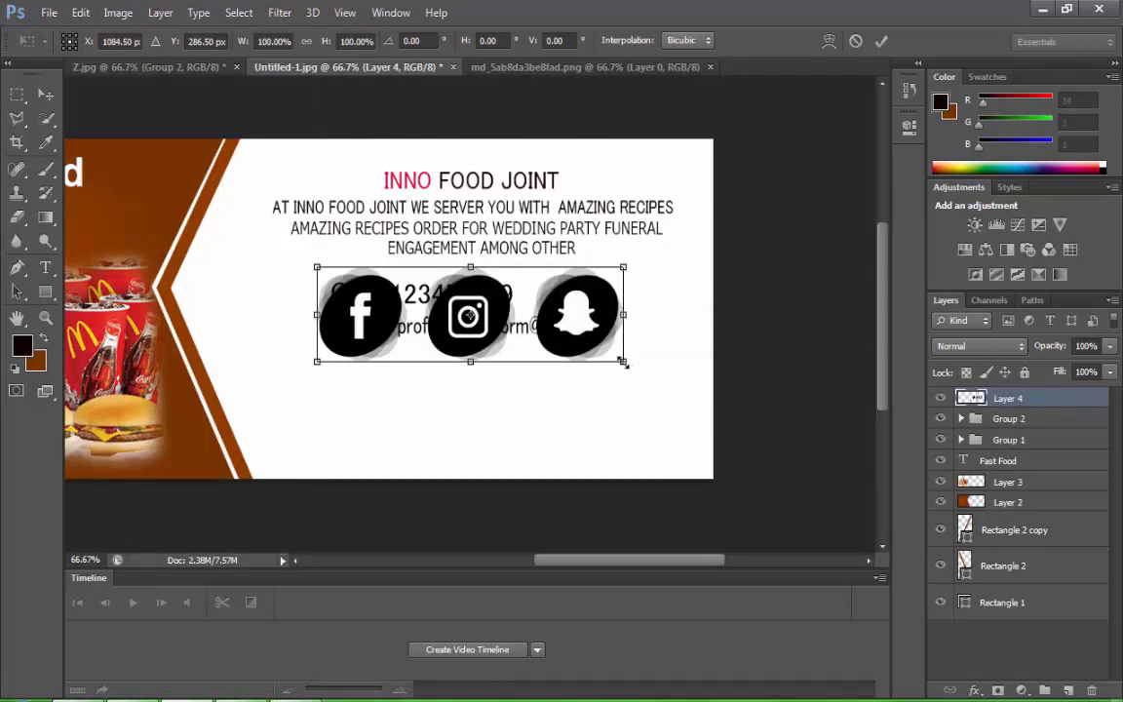
drag(623, 362, 585, 404)
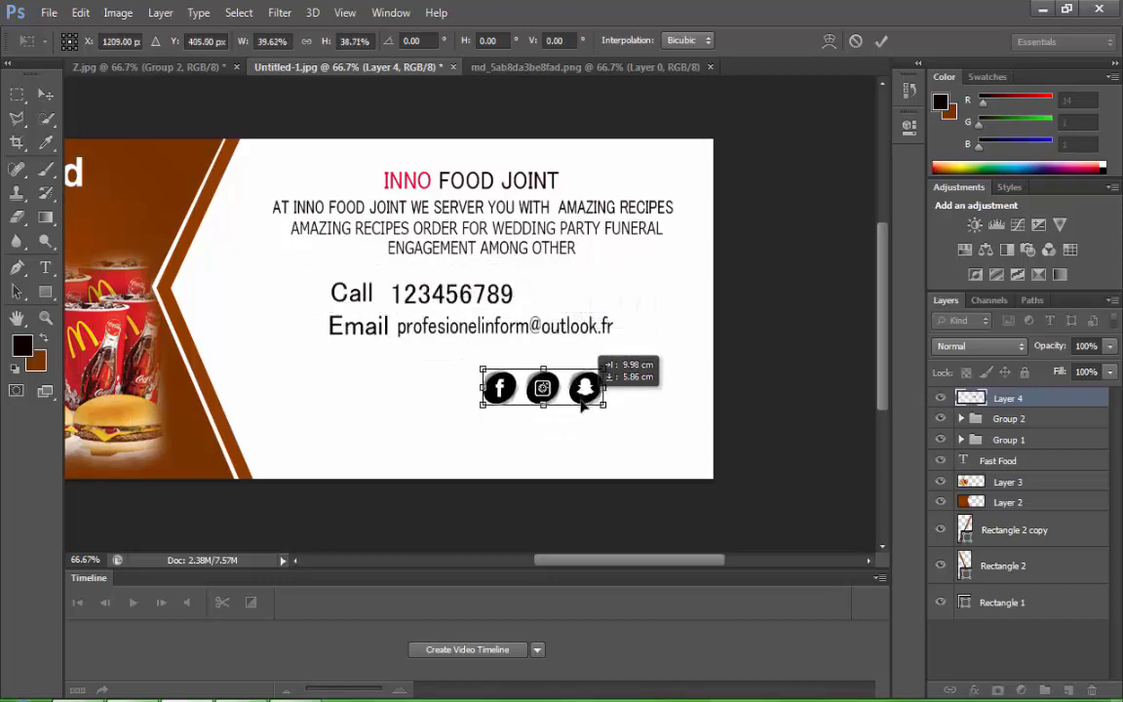
key(Return)
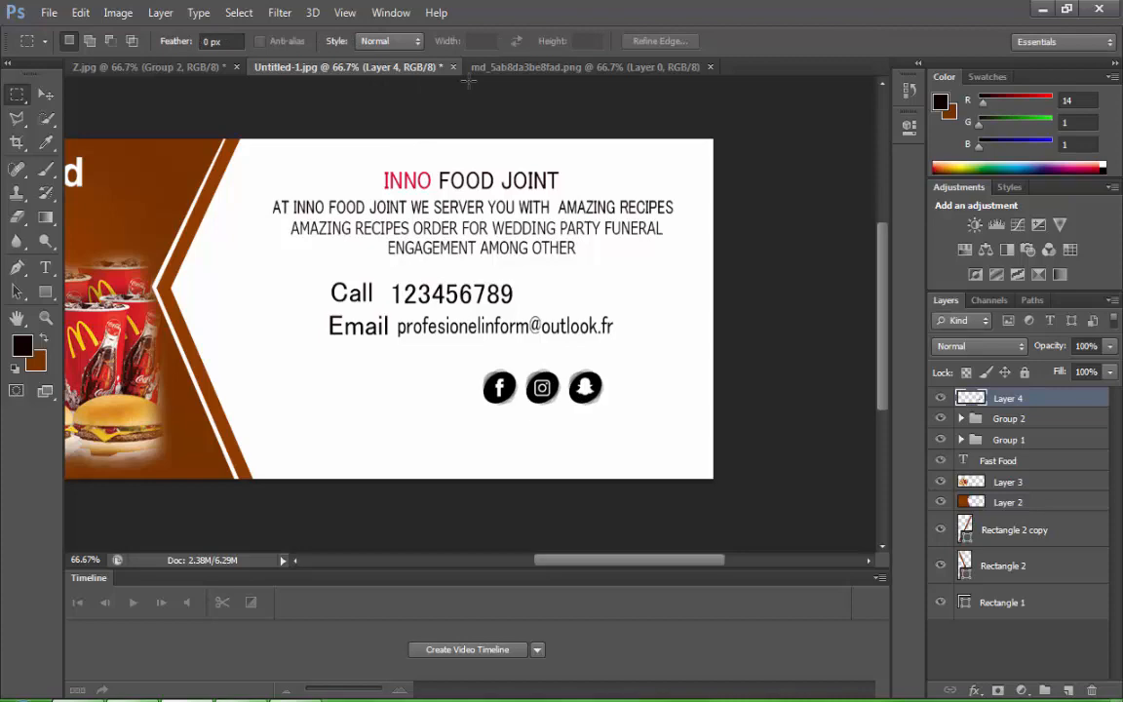
Copy the Twitter, WhatsApp and LinkedIn icon row from md_5ab8da3be8fad.png and paste it into the banner
click(517, 66)
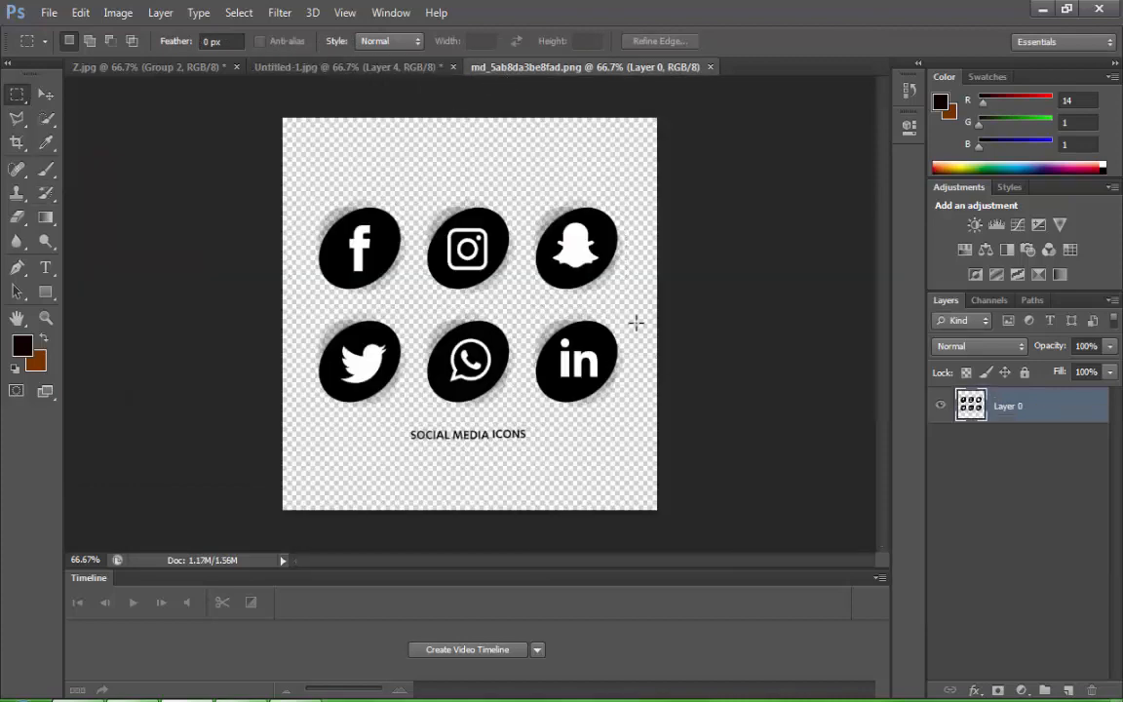
drag(635, 321, 309, 406)
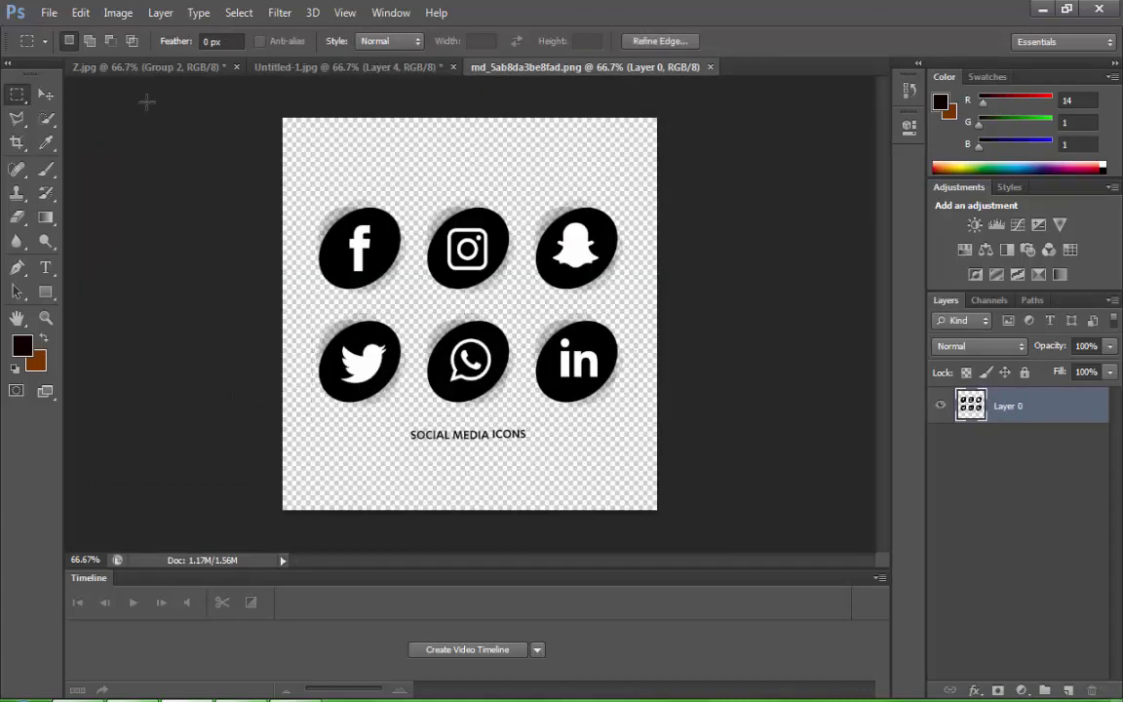
click(80, 11)
click(97, 137)
click(46, 95)
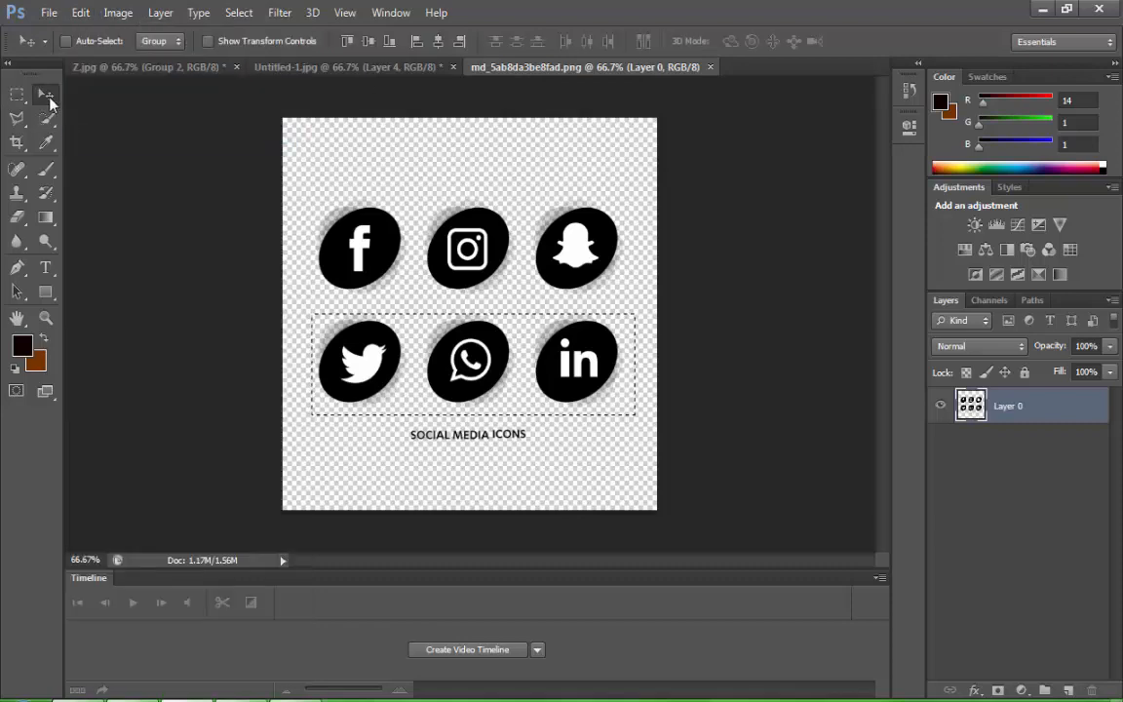
click(347, 66)
click(80, 12)
click(136, 171)
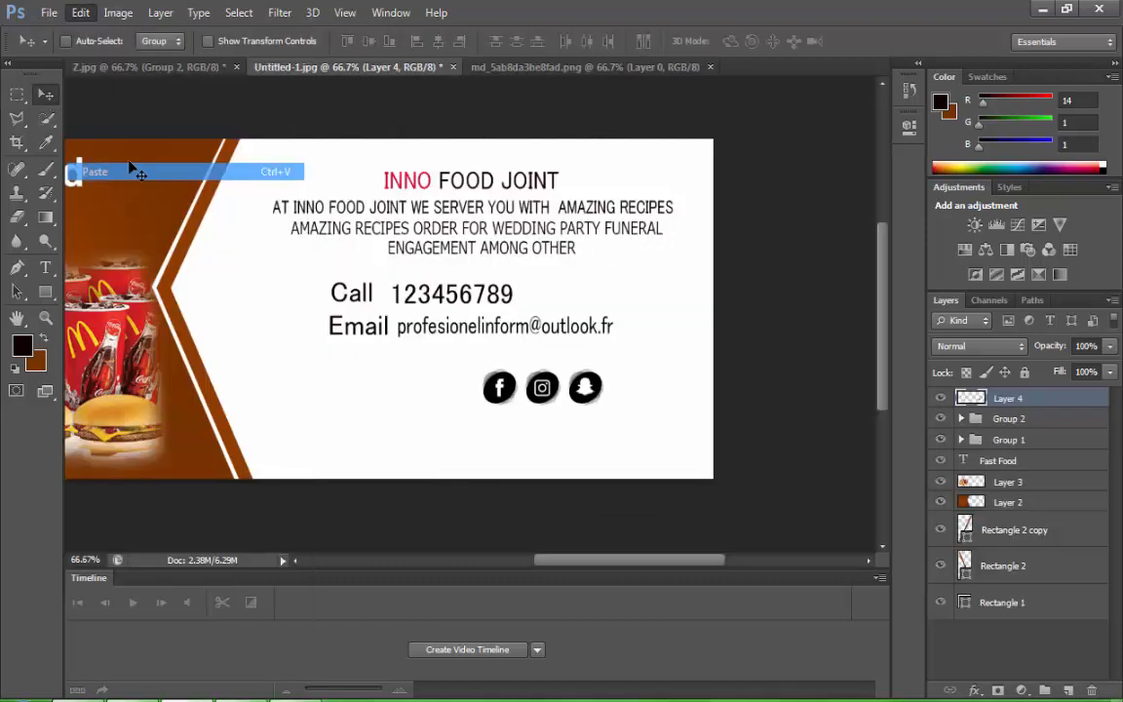
Scale the Twitter, WhatsApp and LinkedIn icons to match the other icons and place them in line just left of the Facebook icon
click(80, 12)
click(117, 353)
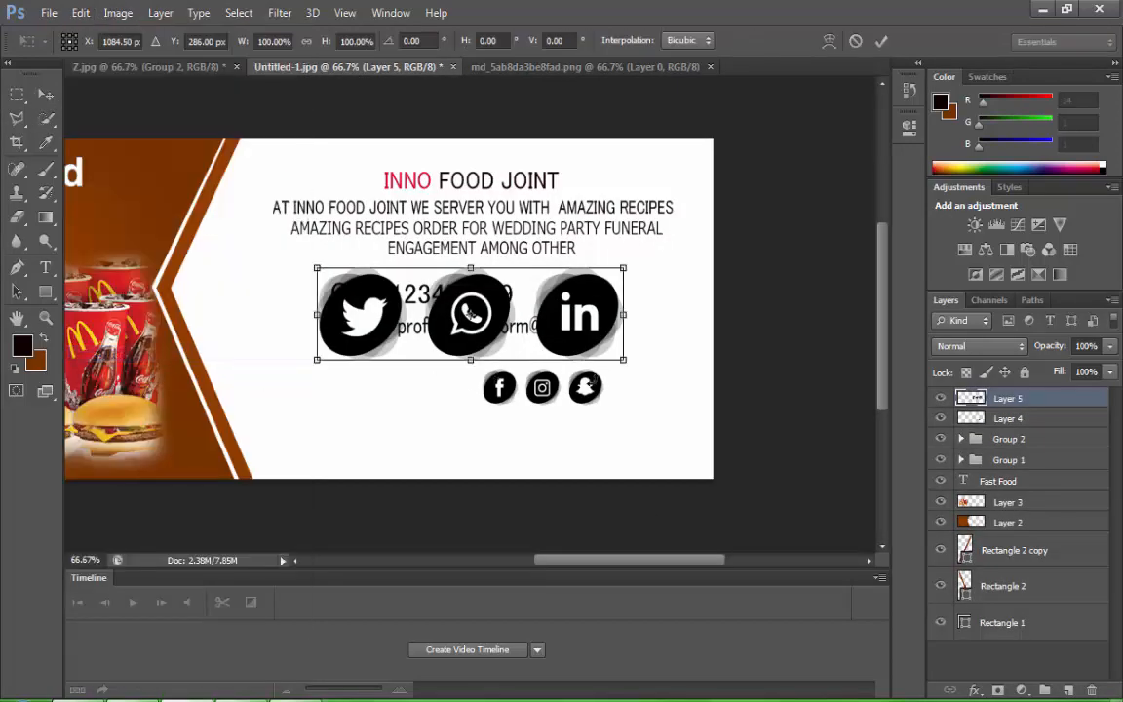
drag(617, 359, 437, 397)
key(Return)
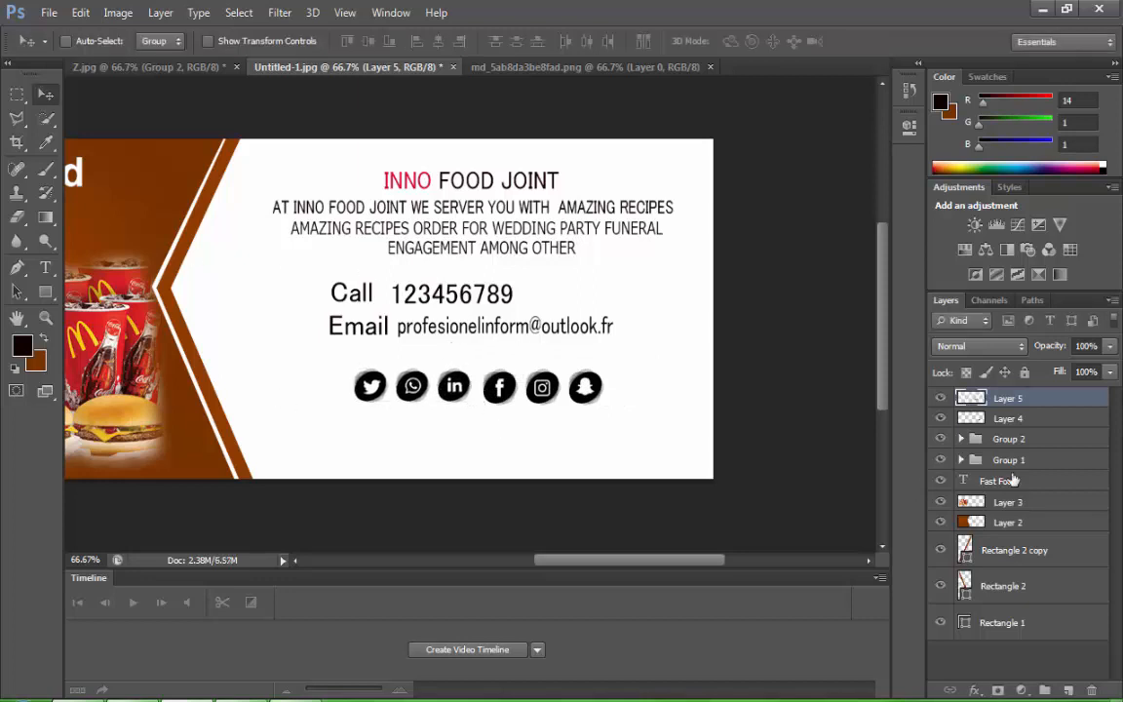
Shift both social icon layers, Layer 4 and Layer 5, left together until the row starts under the "Email" label
shift+click(1014, 428)
key(Left)
key(Left)
key(Left)
key(Left)
key(Left)
key(Left)
key(Left)
key(Left)
key(Left)
key(Left)
key(Left)
key(Left)
key(Left)
key(Left)
key(Left)
key(Left)
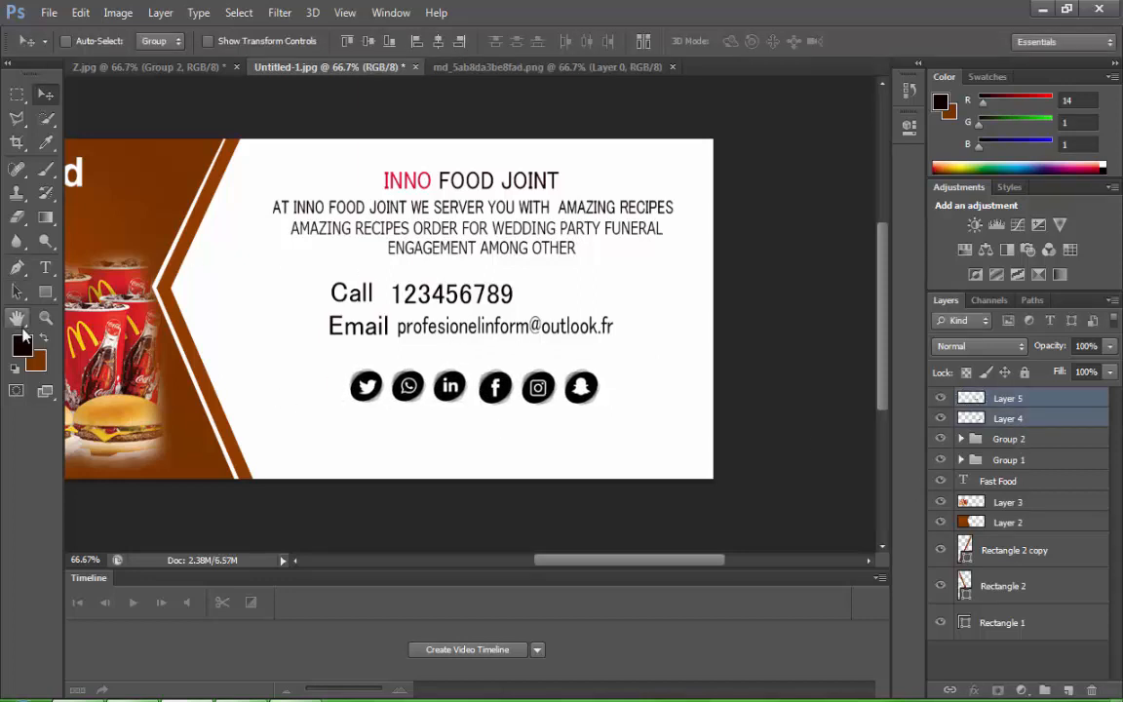
key(Left)
key(Left)
key(Left)
key(Left)
key(Left)
key(Left)
key(Left)
key(Left)
key(Left)
key(Left)
key(Left)
key(Left)
key(Left)
key(Left)
key(Left)
key(Left)
key(Left)
key(Left)
key(Left)
key(Left)
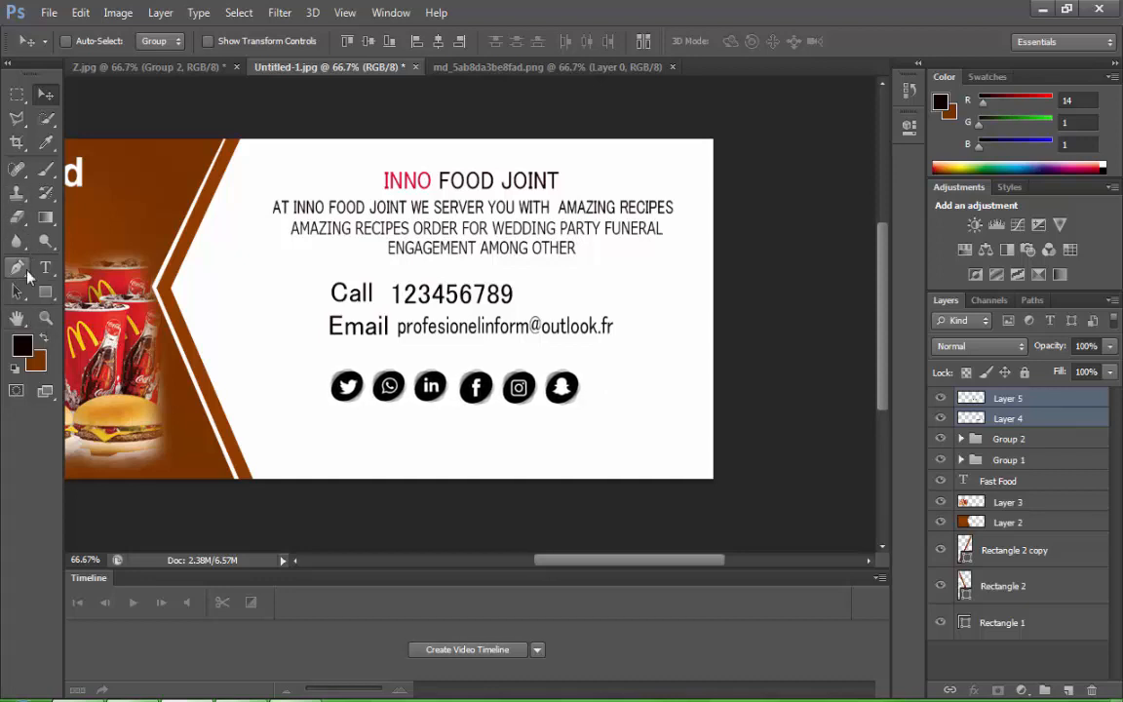
Recolor the "Call" label on the banner to red (217, 30, 37)
click(45, 267)
click(349, 292)
key(ctrl+a)
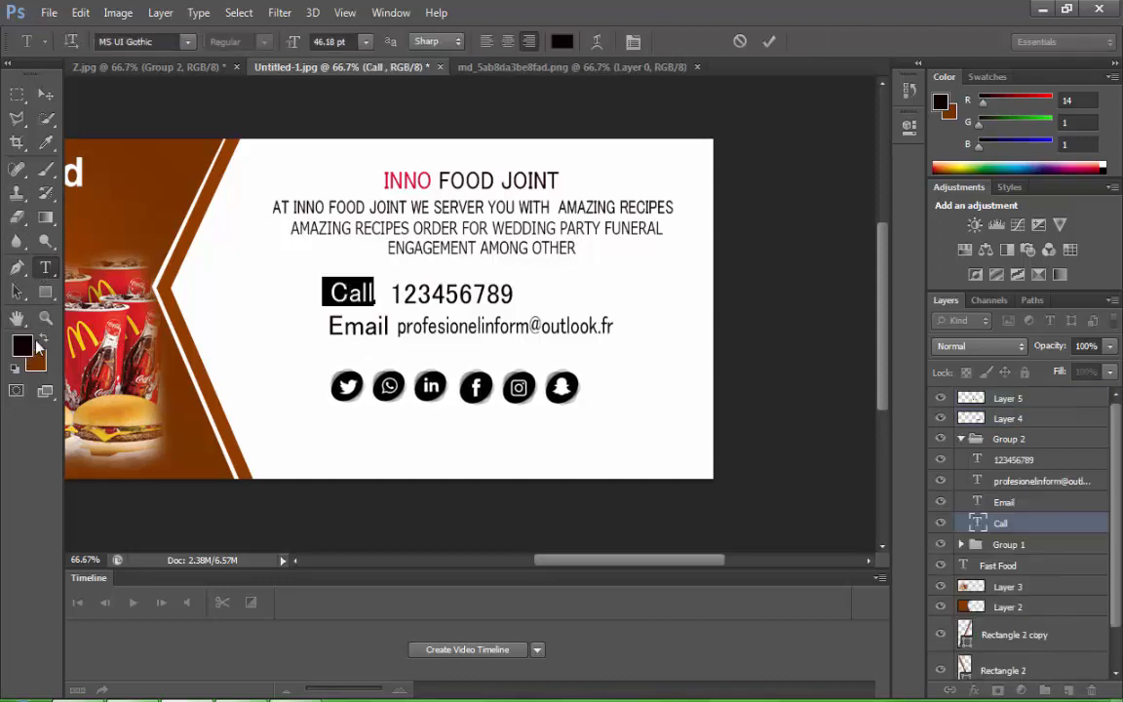
click(21, 347)
click(237, 367)
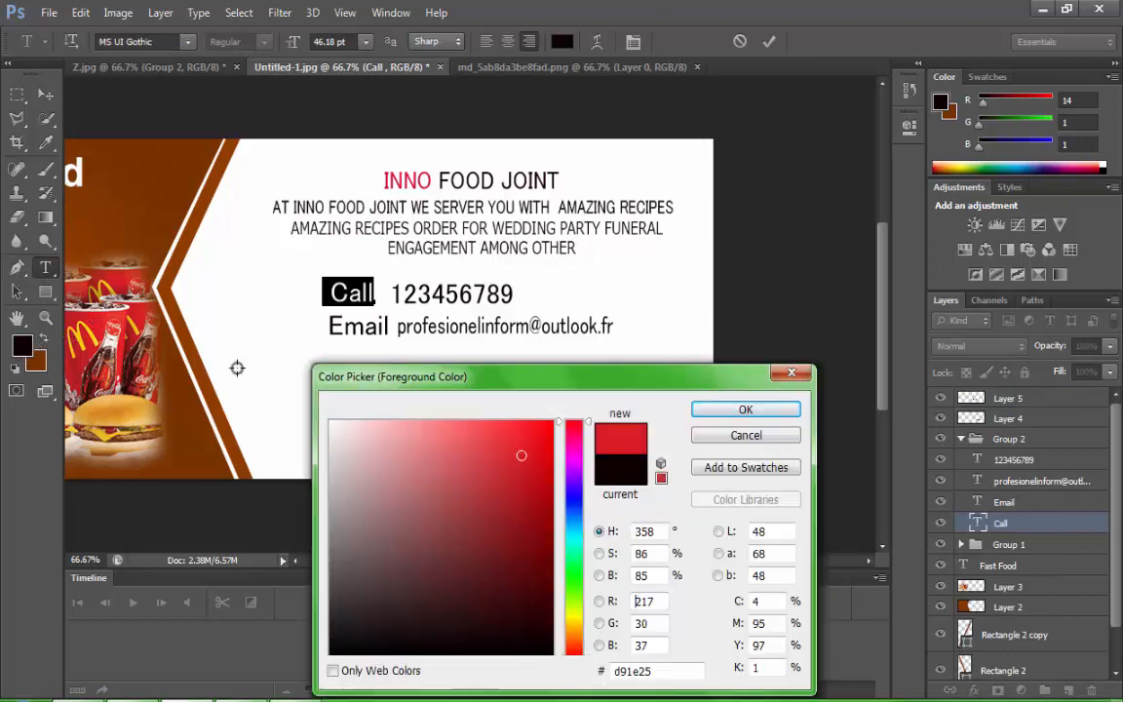
click(742, 409)
key(ctrl+Return)
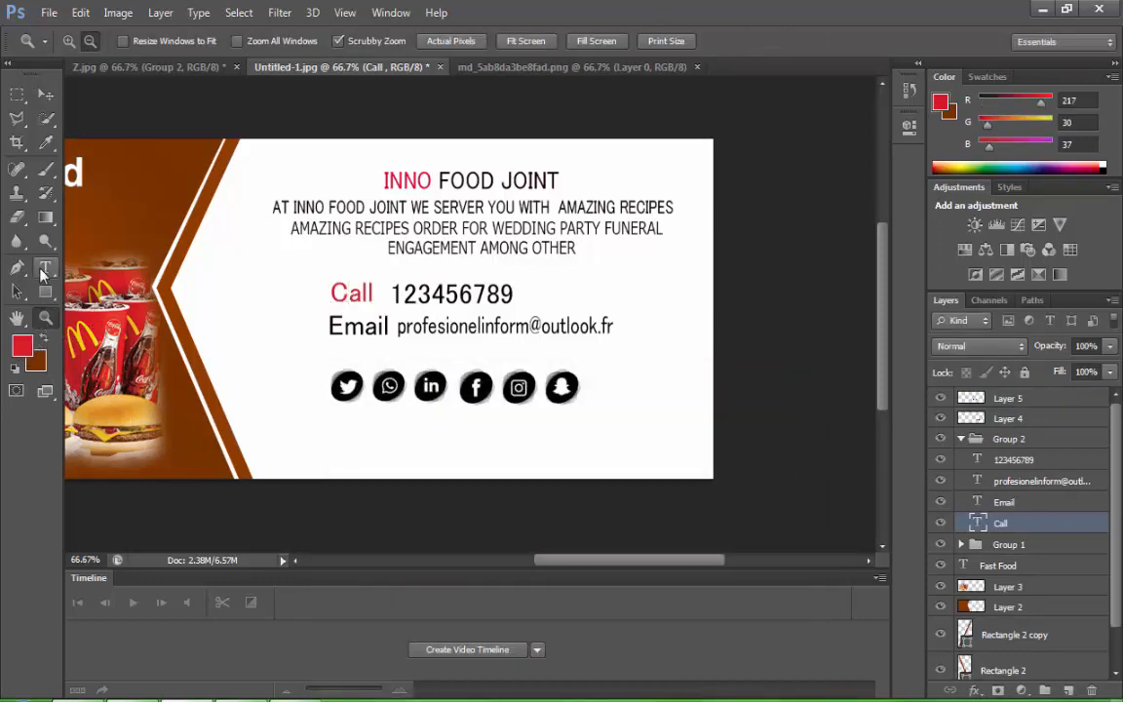
Recolor the "Email" label on the banner to the same red (217, 30, 37)
double_click(359, 325)
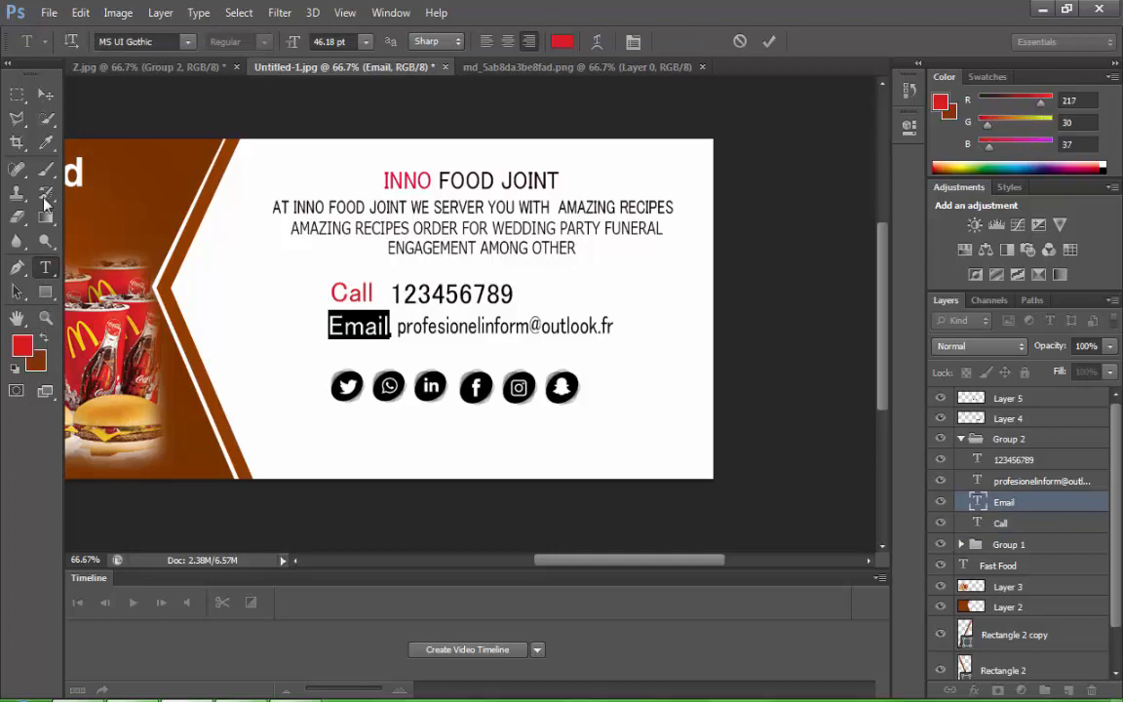
key(alt+BackSpace)
key(ctrl+Return)
key(v)
Change the font of the "INNO FOOD JOINT" heading to Shruti Bold after trying other typefaces
click(46, 268)
click(468, 181)
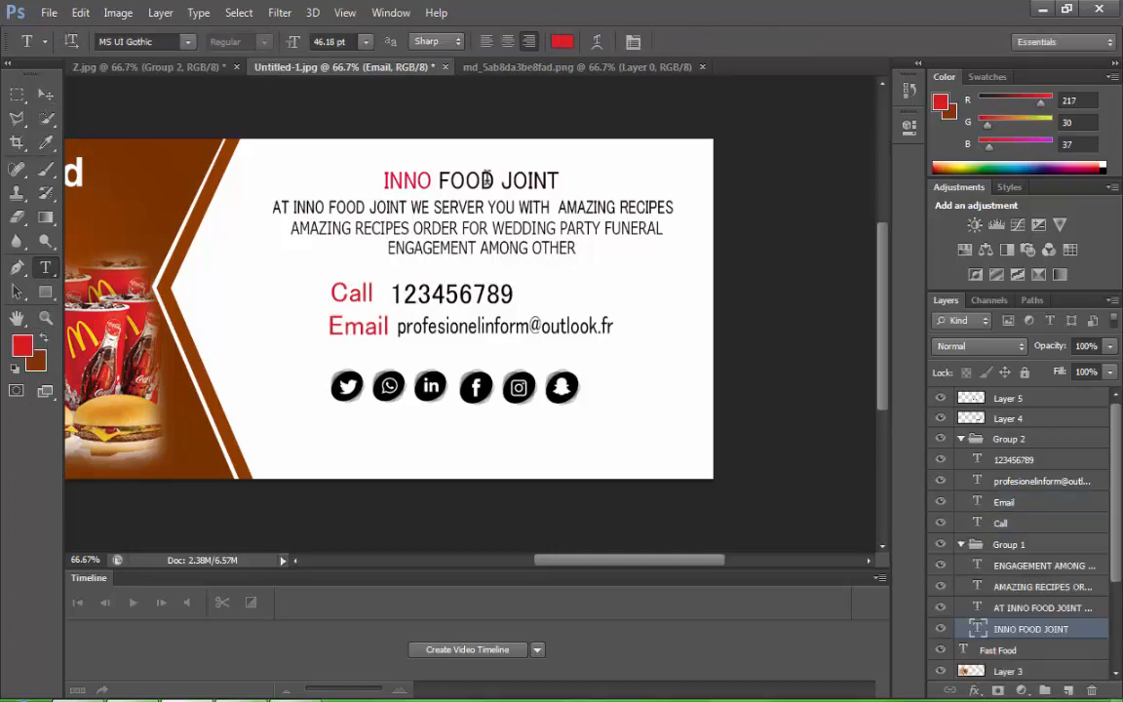
key(ctrl+a)
click(189, 42)
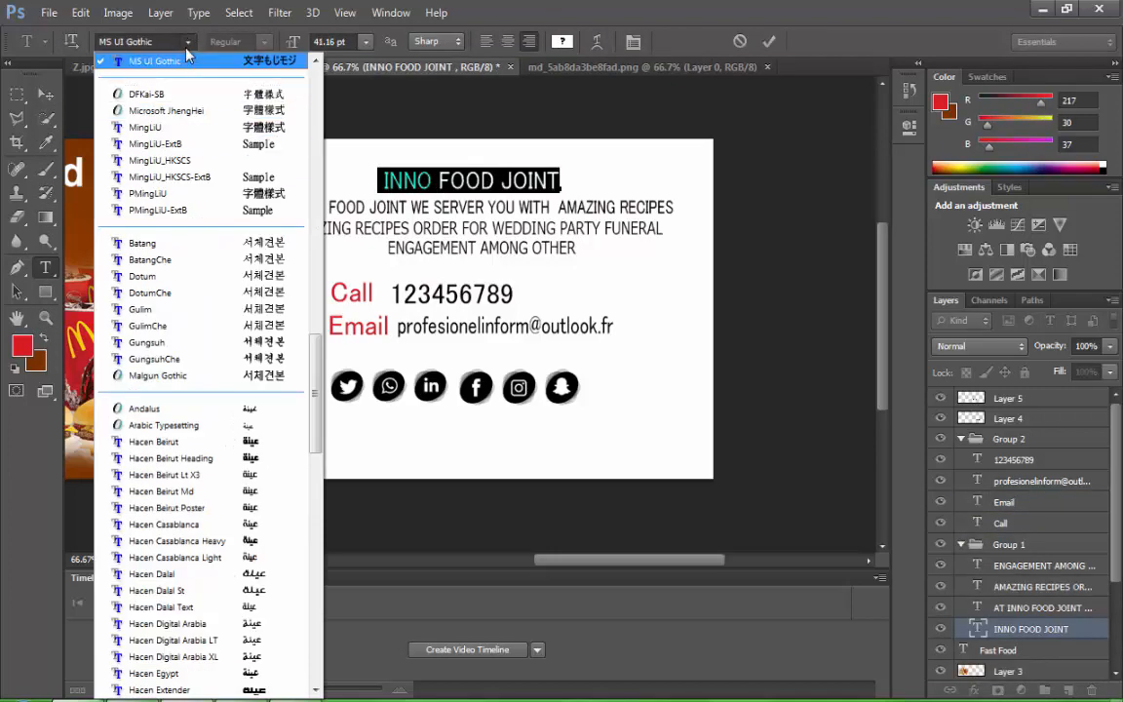
scroll(322, 395, down, 2)
scroll(322, 395, up, 10)
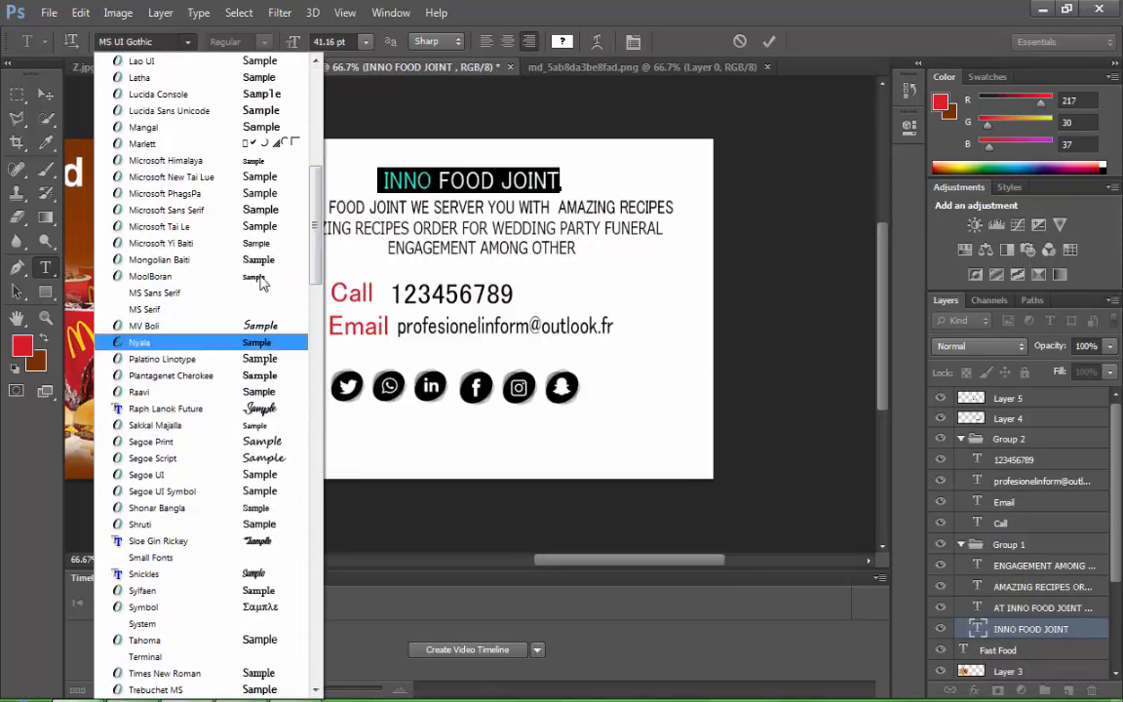
click(271, 409)
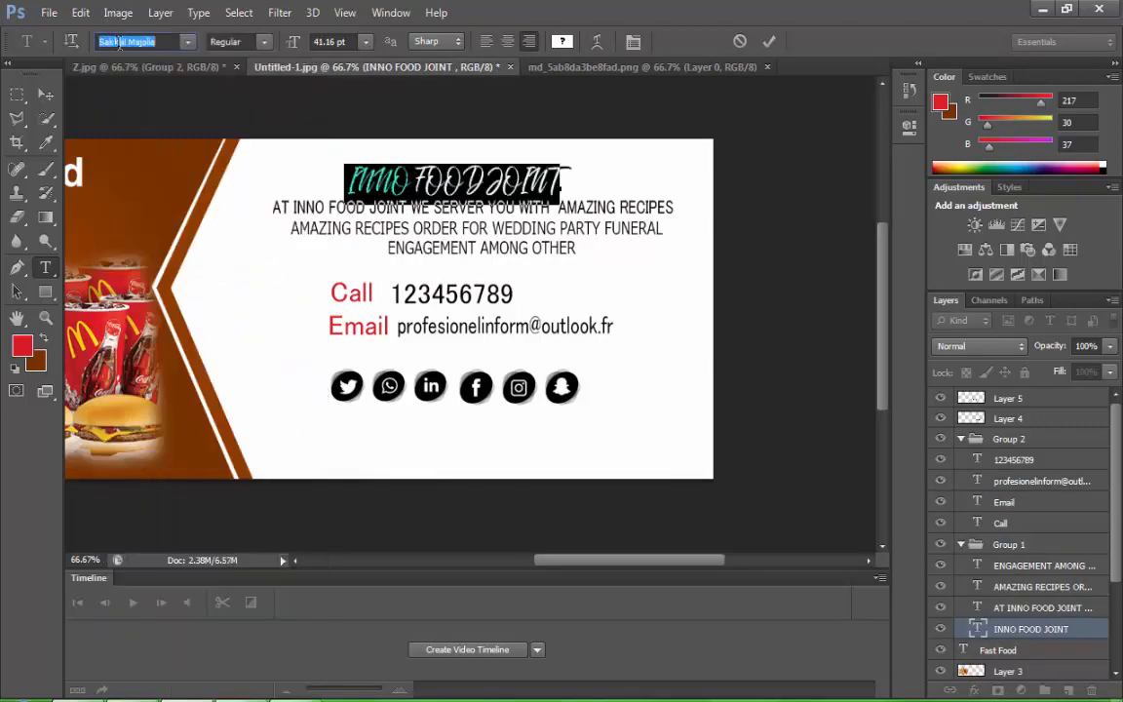
scroll(120, 41, down, 5)
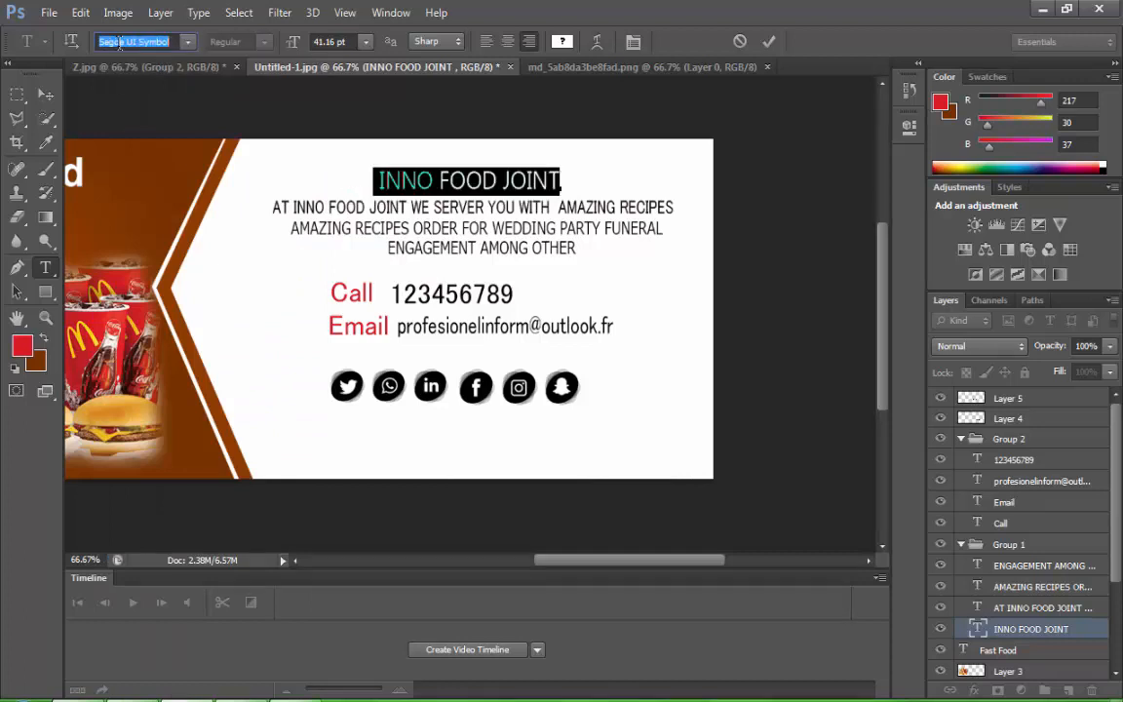
scroll(120, 42, down, 2)
click(232, 74)
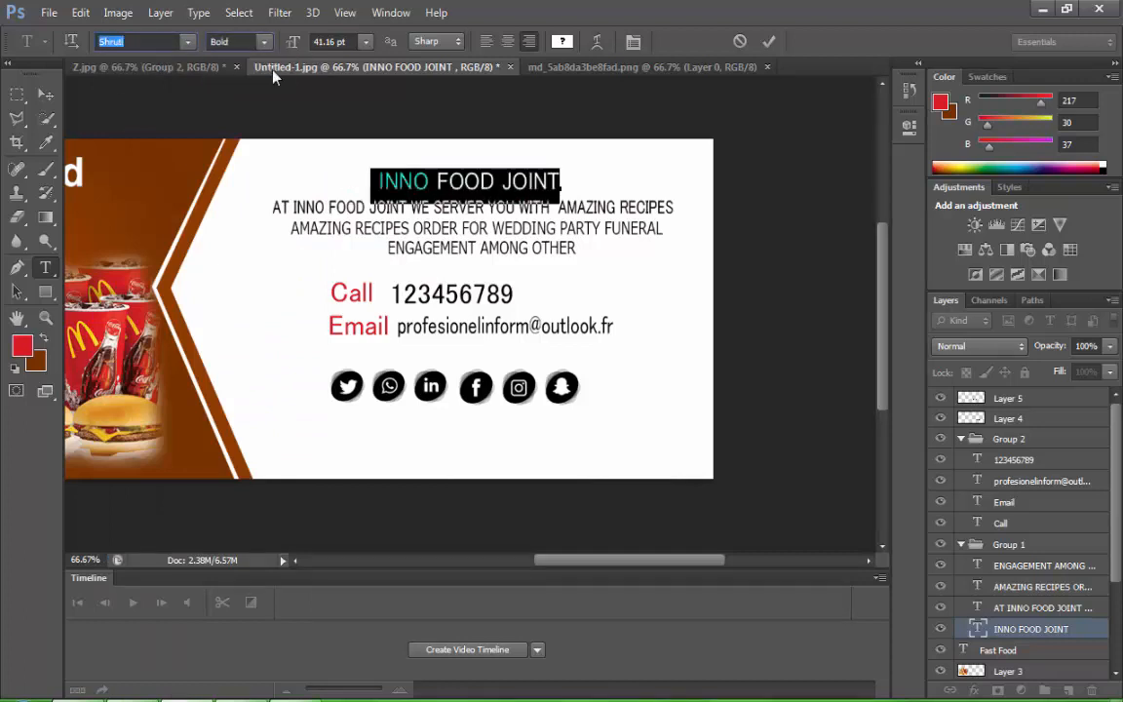
click(466, 182)
click(46, 95)
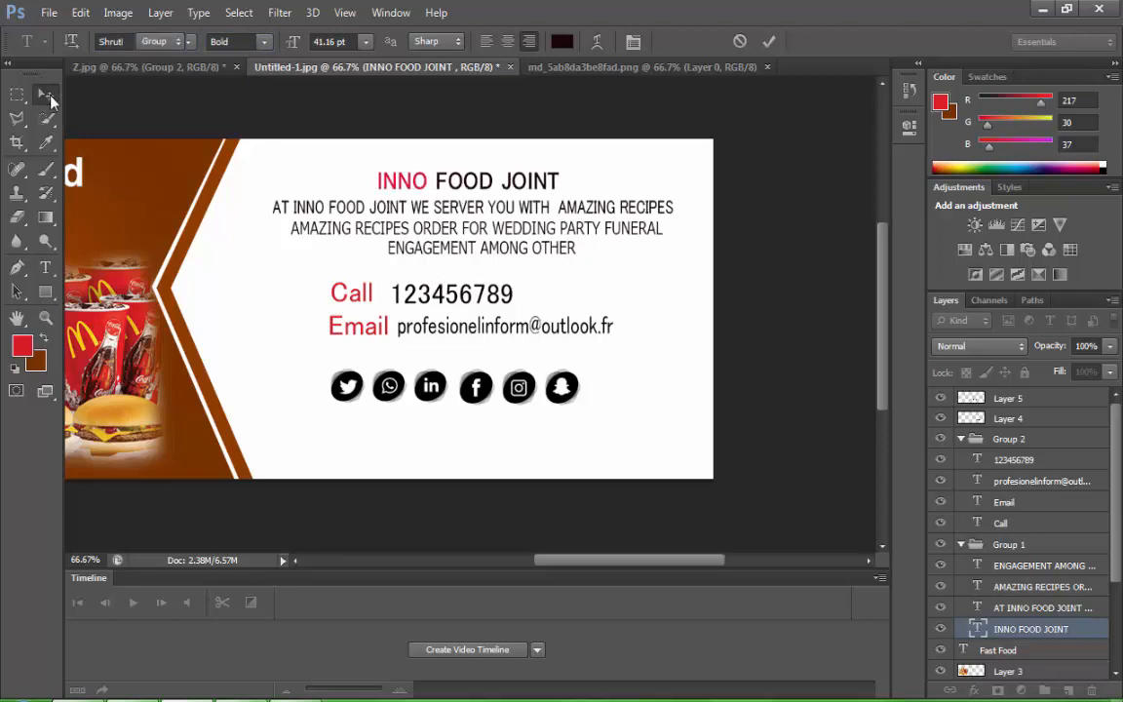